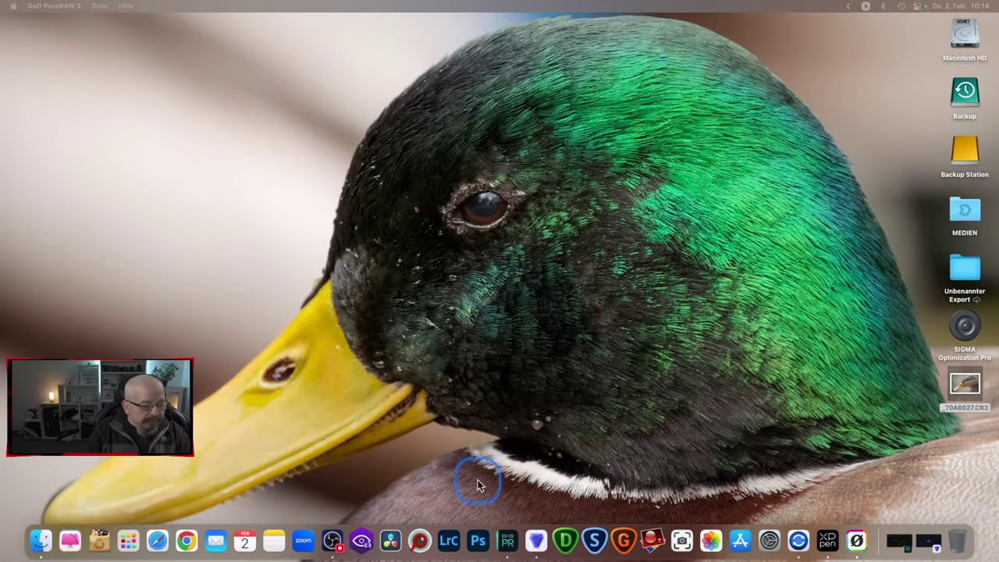
Step: Check the Finder info for _70A6027.CR3 (29,9 MB, Canon EOS R6), then remove it from the desktop
drag(965, 389, 651, 155)
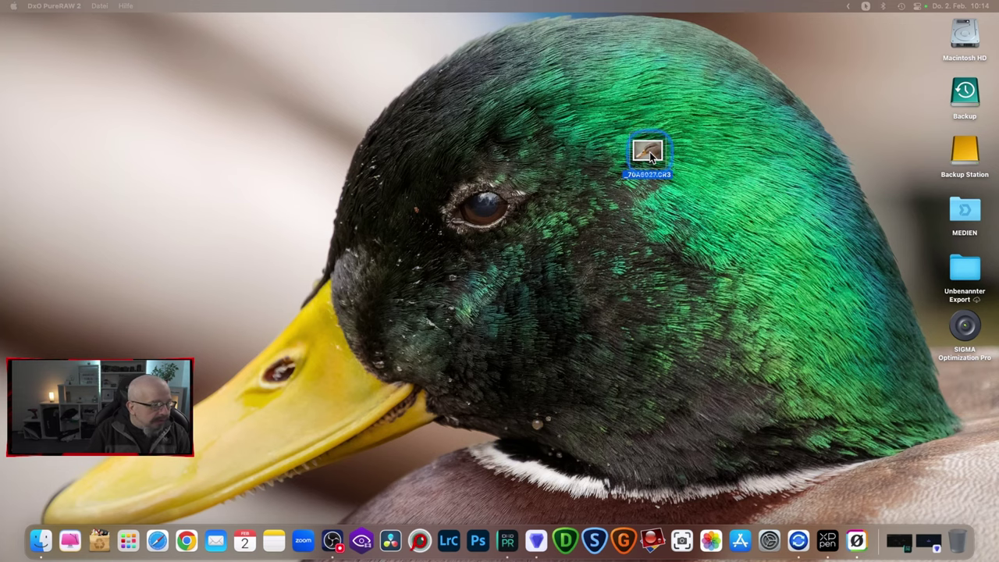
right_click(652, 156)
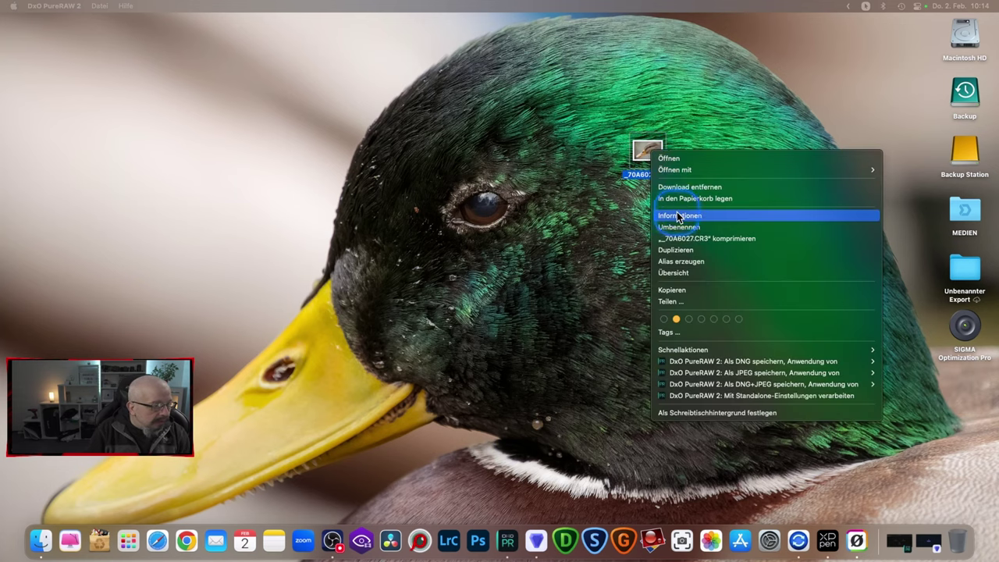
click(678, 216)
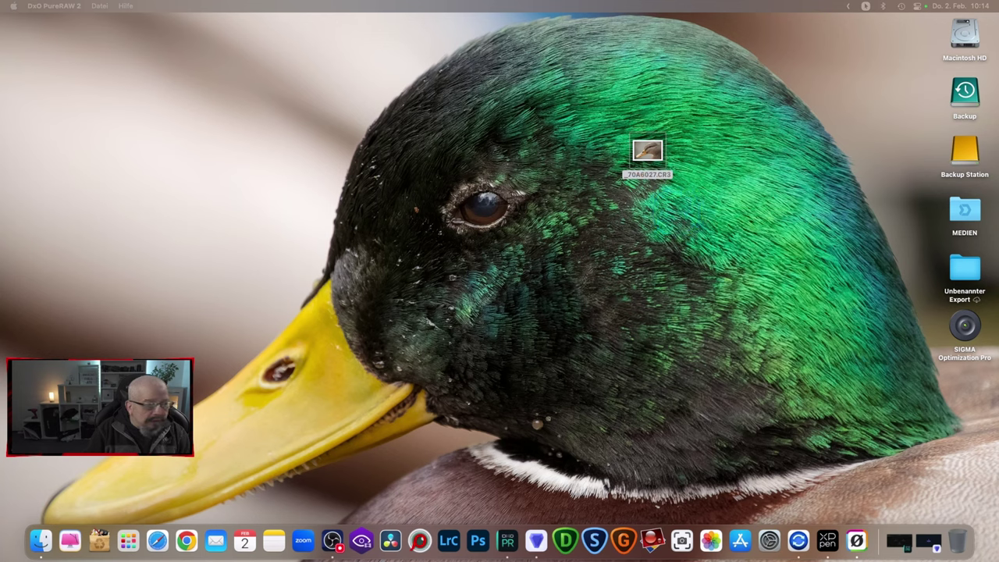
mouse_move(852, 33)
mouse_down()
mouse_move(732, 67)
mouse_move(746, 64)
mouse_up()
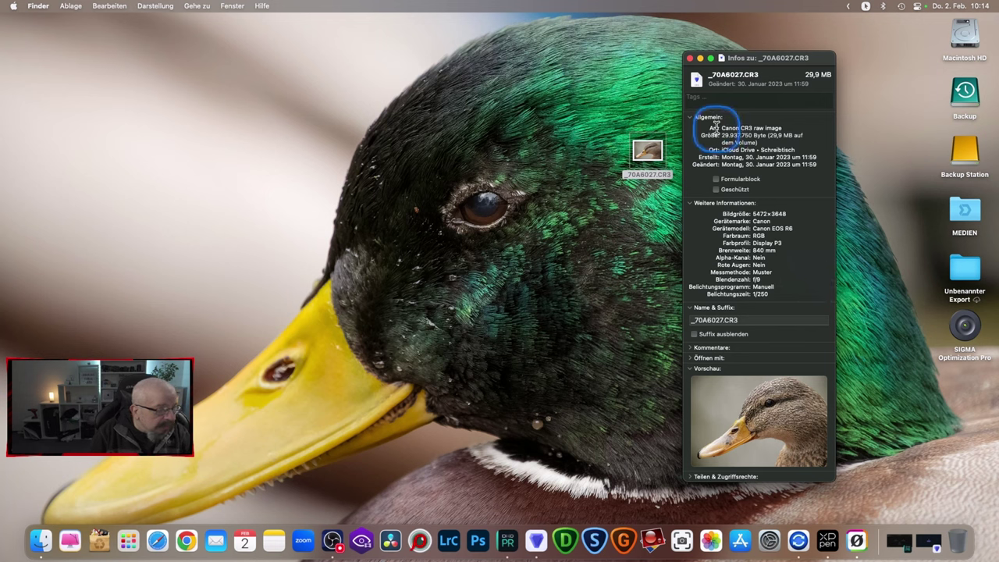
click(690, 59)
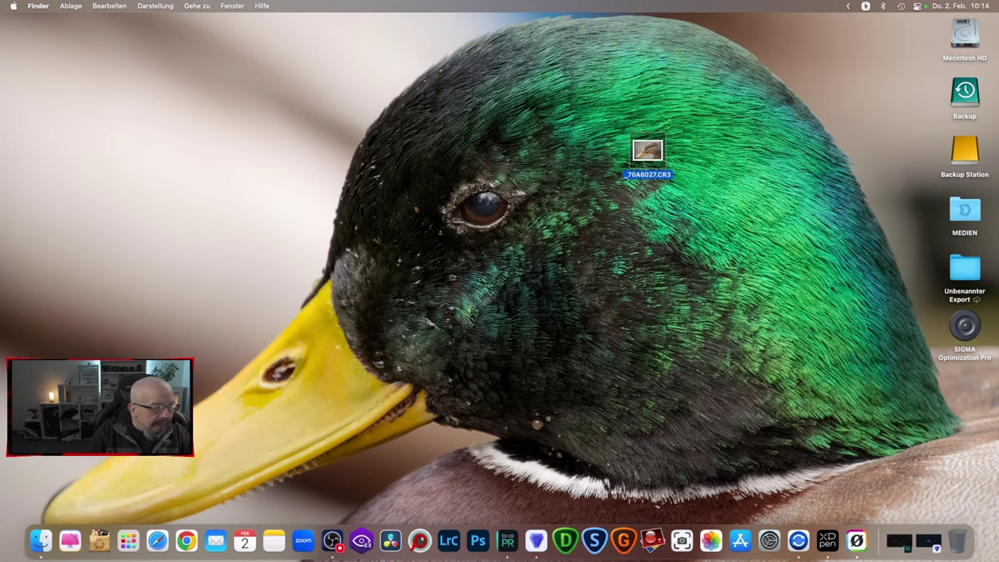
key(super+BackSpace)
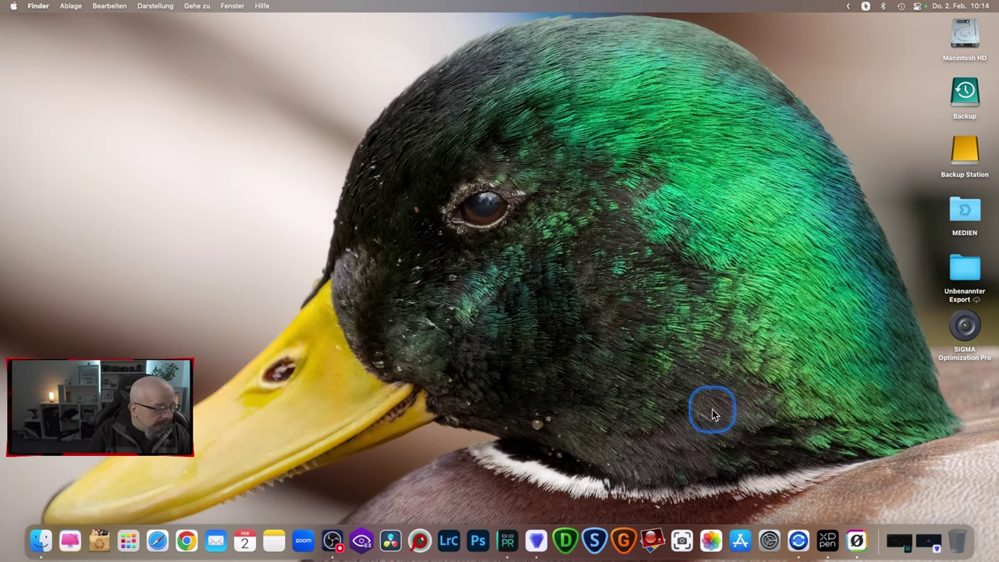
Step: Develop _70A6027.CR3 in DxO PureRAW 2 with DeepPRIME as a DNG in a DxO subfolder
click(508, 534)
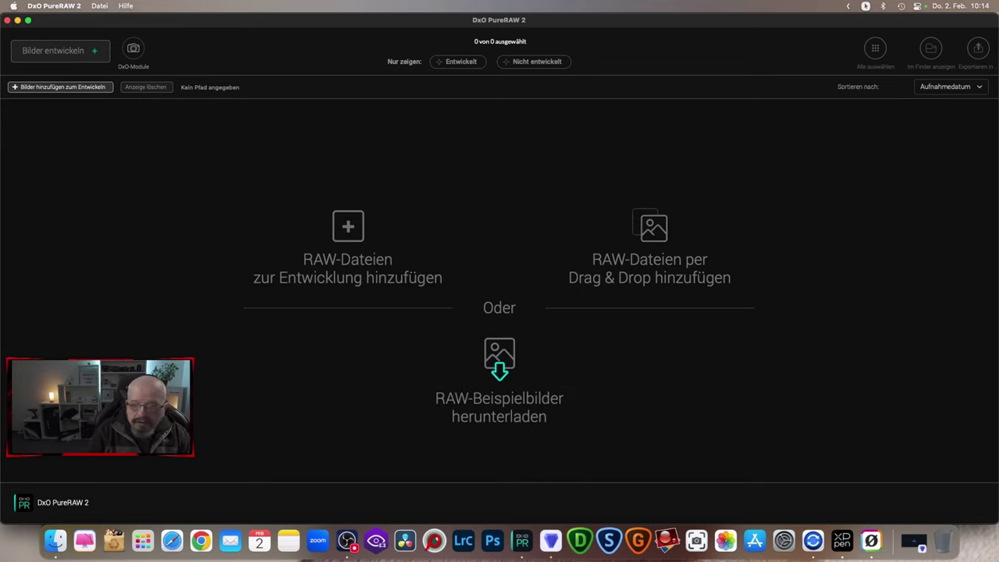
drag(990, 244, 645, 237)
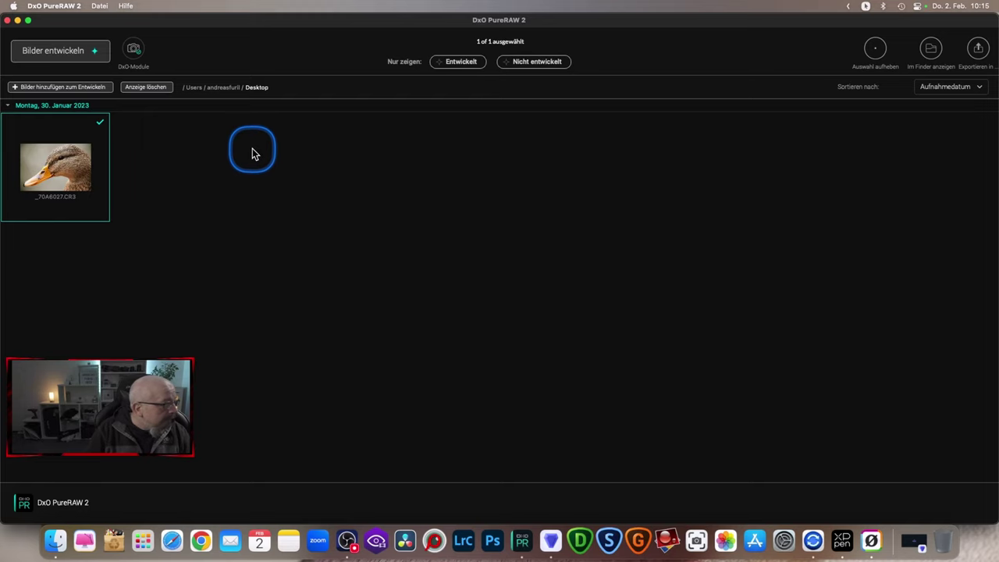
click(69, 60)
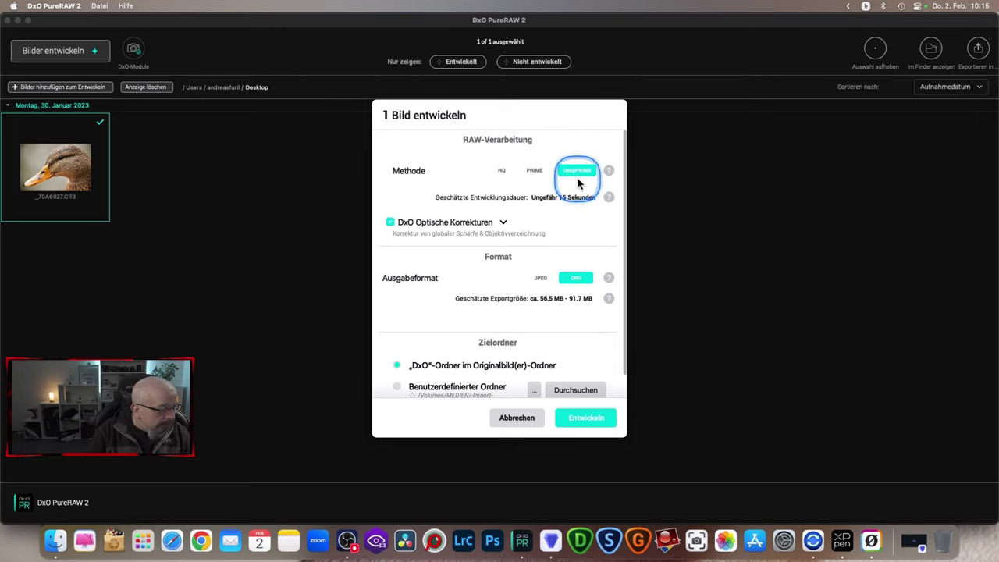
scroll(585, 211, down, 3)
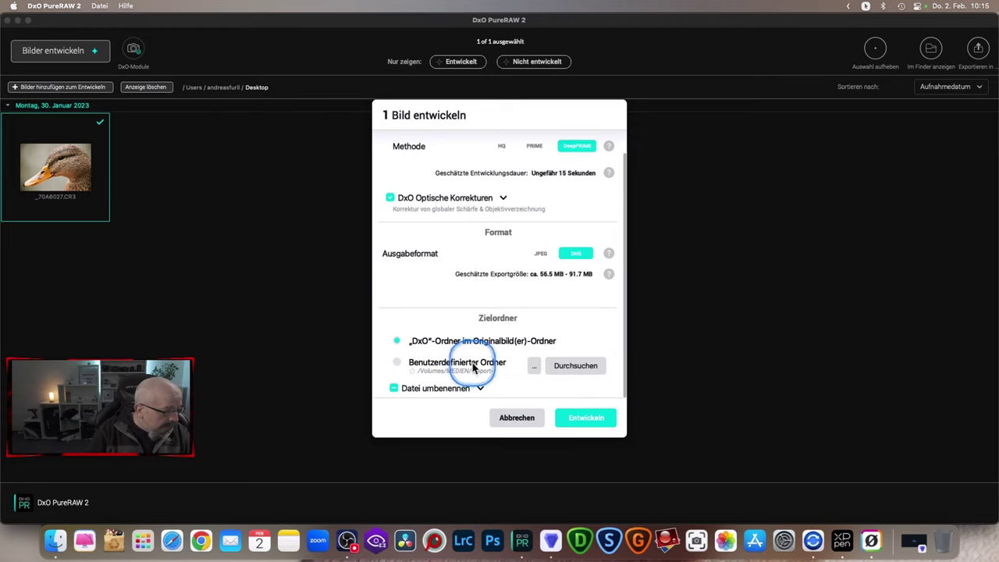
click(597, 420)
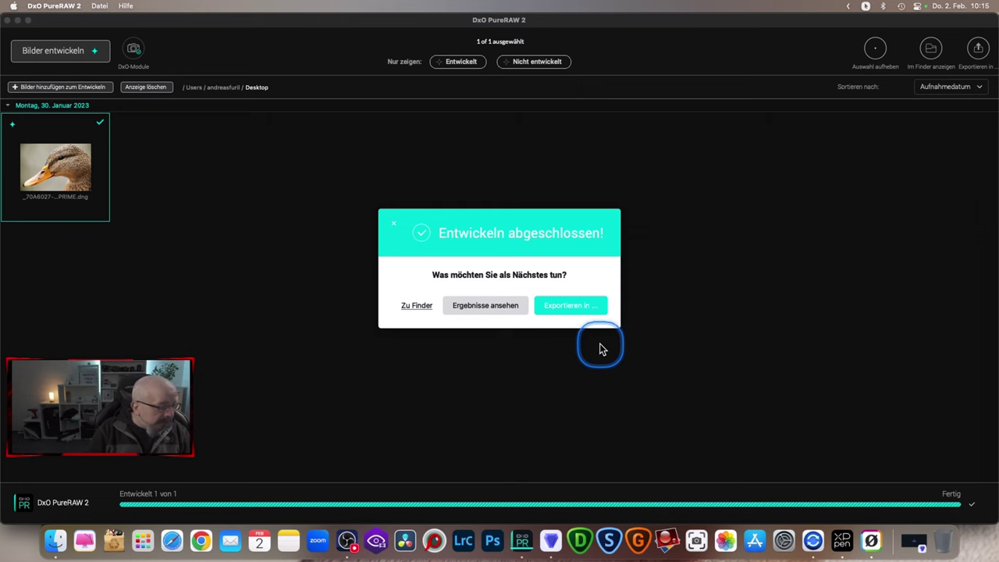
Step: Compare the original duck raw against the DeepPRIME DNG with the before/after divider
click(488, 305)
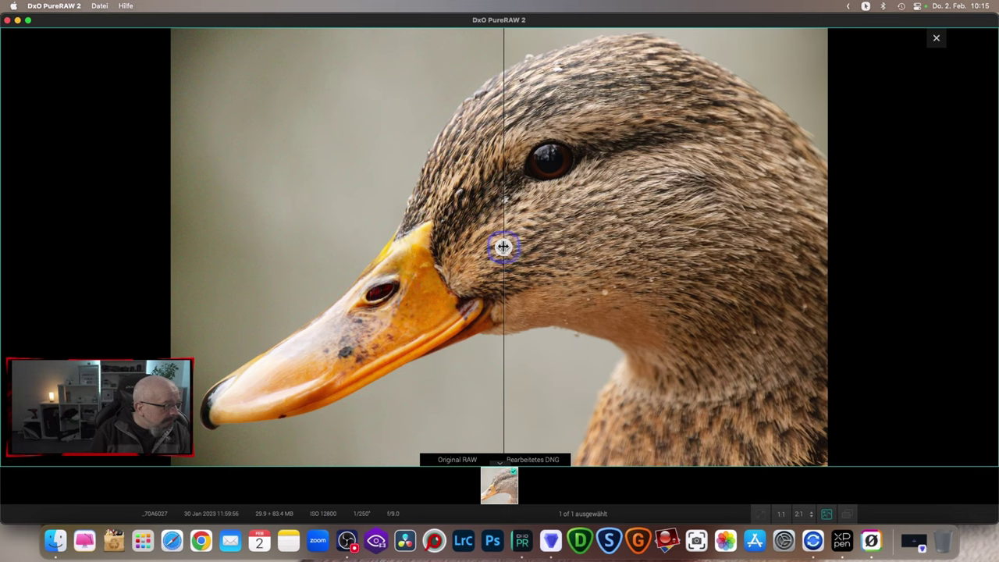
mouse_move(502, 245)
mouse_down()
mouse_move(307, 241)
mouse_move(857, 250)
mouse_move(212, 232)
mouse_move(832, 254)
mouse_move(227, 236)
mouse_move(434, 234)
mouse_move(523, 247)
mouse_up()
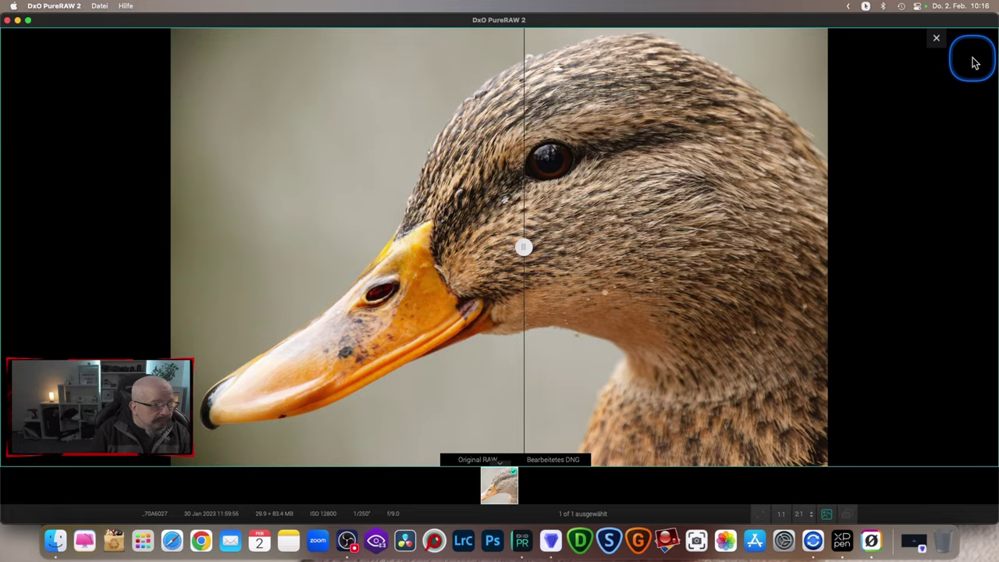
click(938, 40)
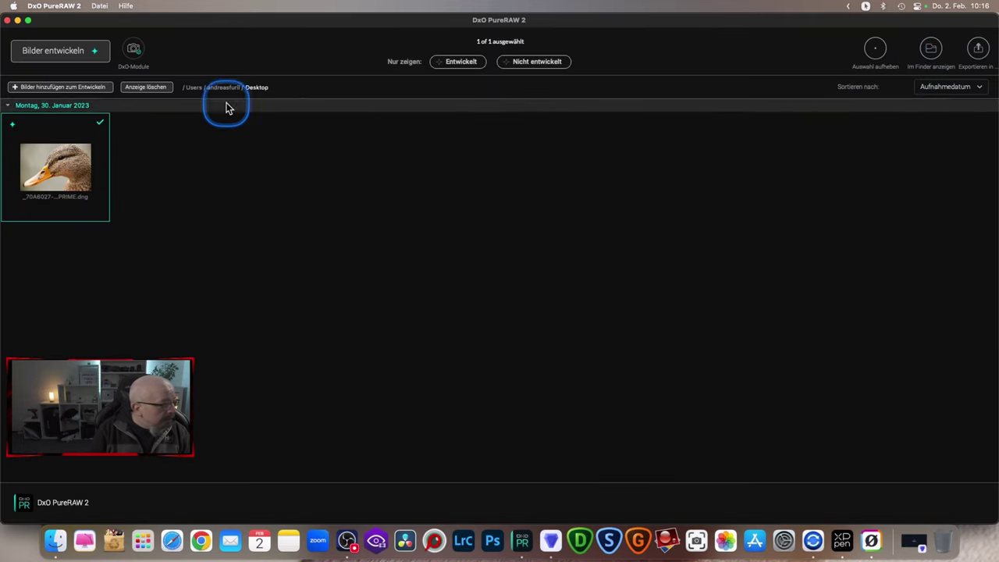
Step: Load _70A6027.CR3 into Topaz Photo AI for Autopilot raw denoise, sharpen and 1x enhance
click(7, 21)
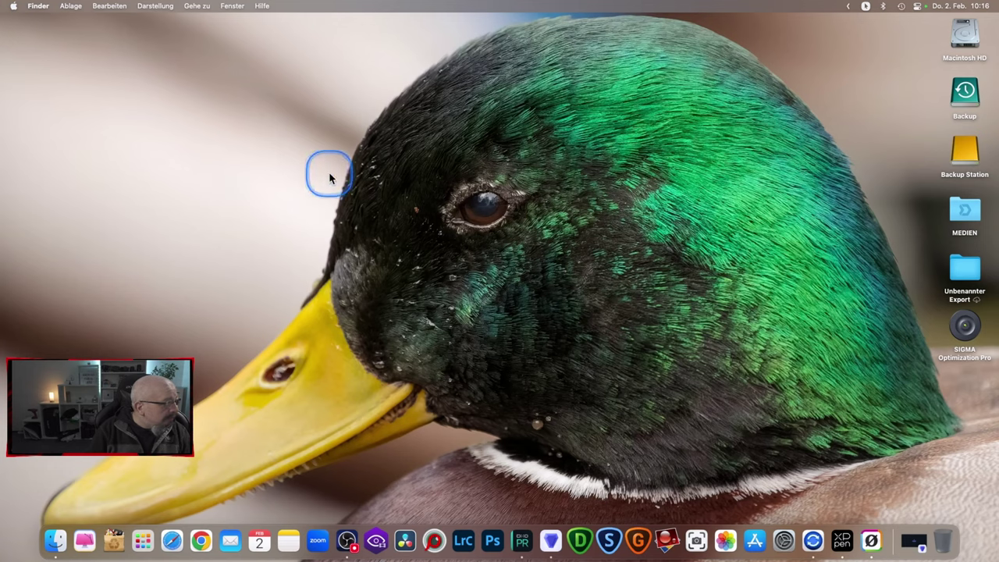
click(551, 532)
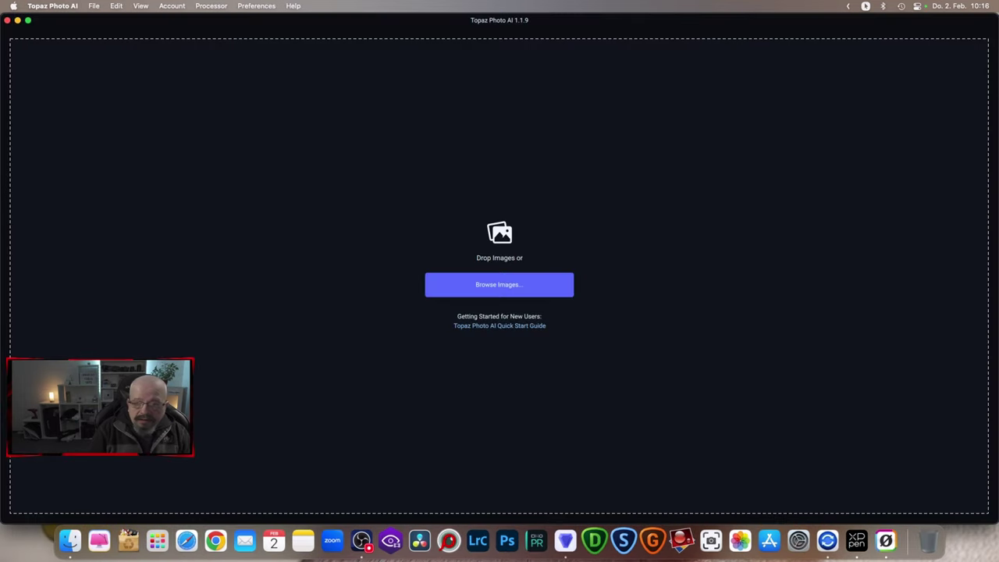
drag(972, 226, 622, 223)
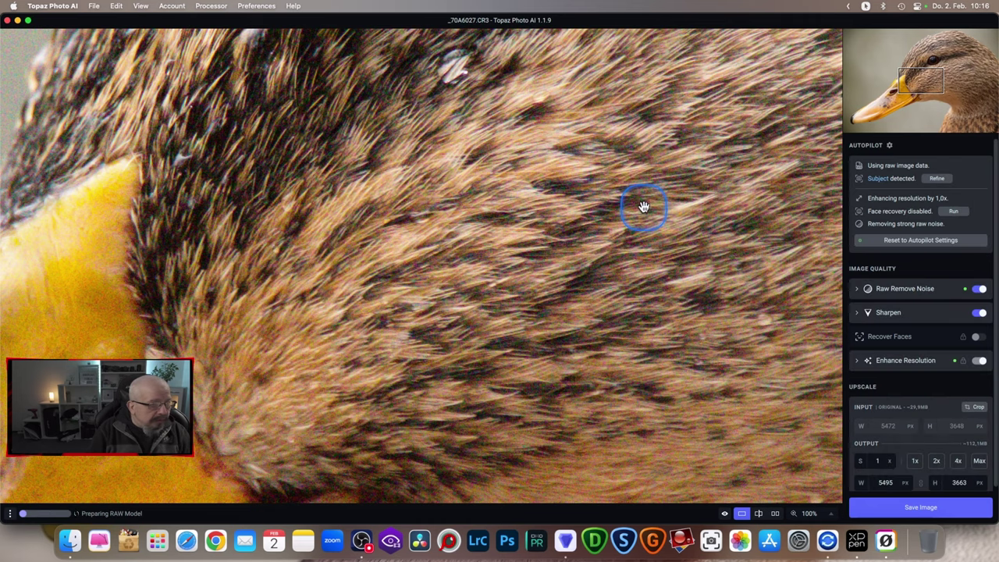
Step: Export the enhanced duck as a DNG to the original folder, preserving input format
click(949, 508)
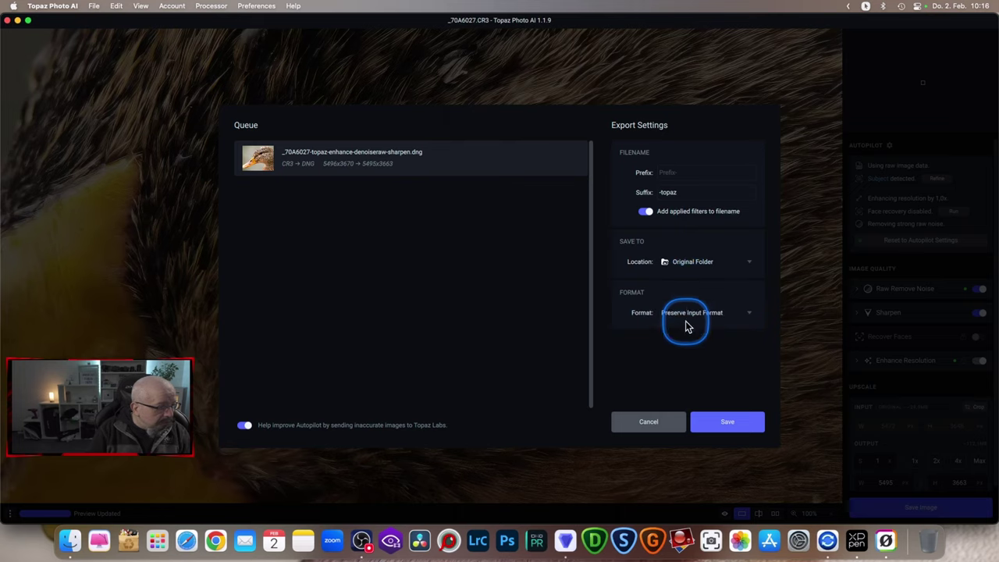
click(729, 422)
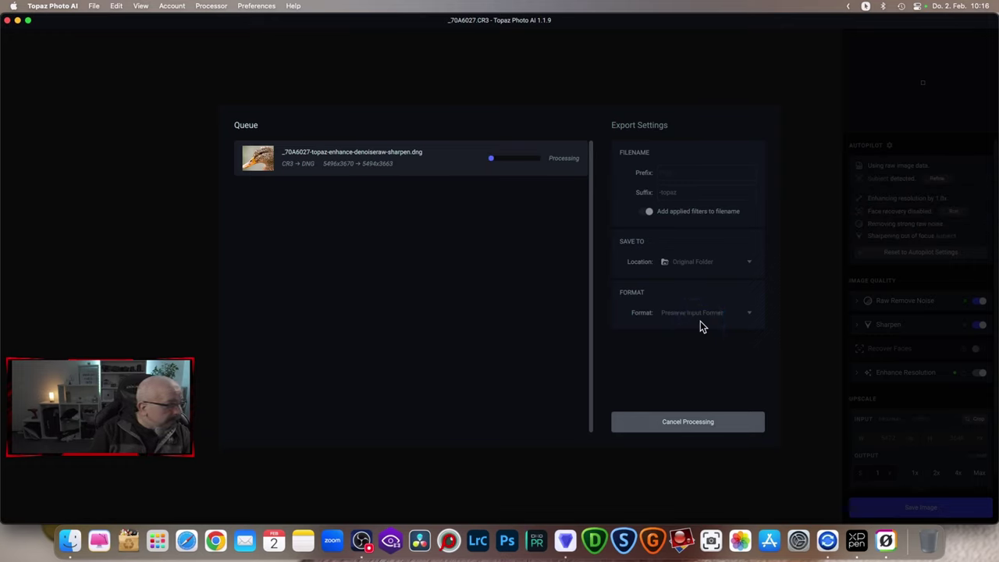
click(701, 320)
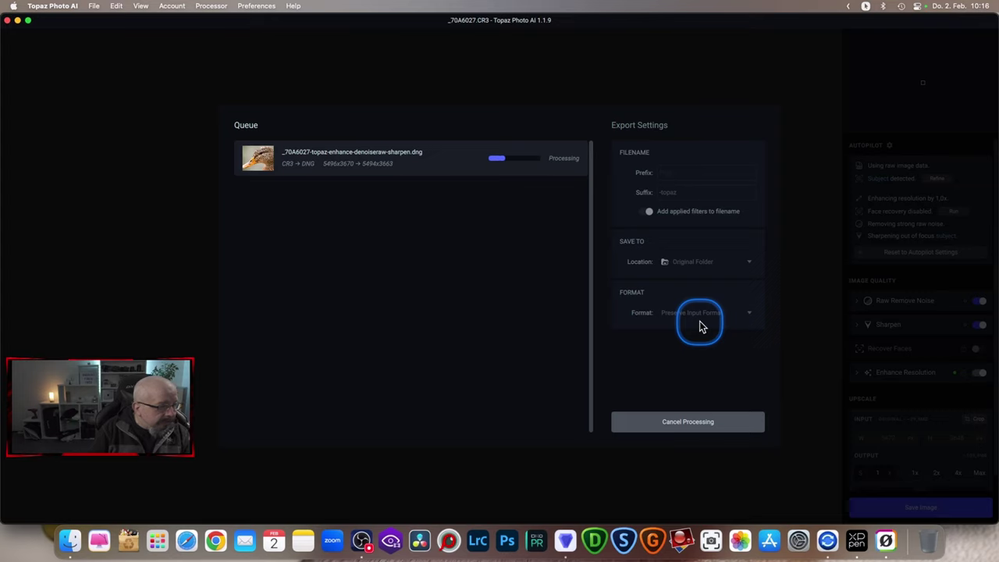
click(700, 320)
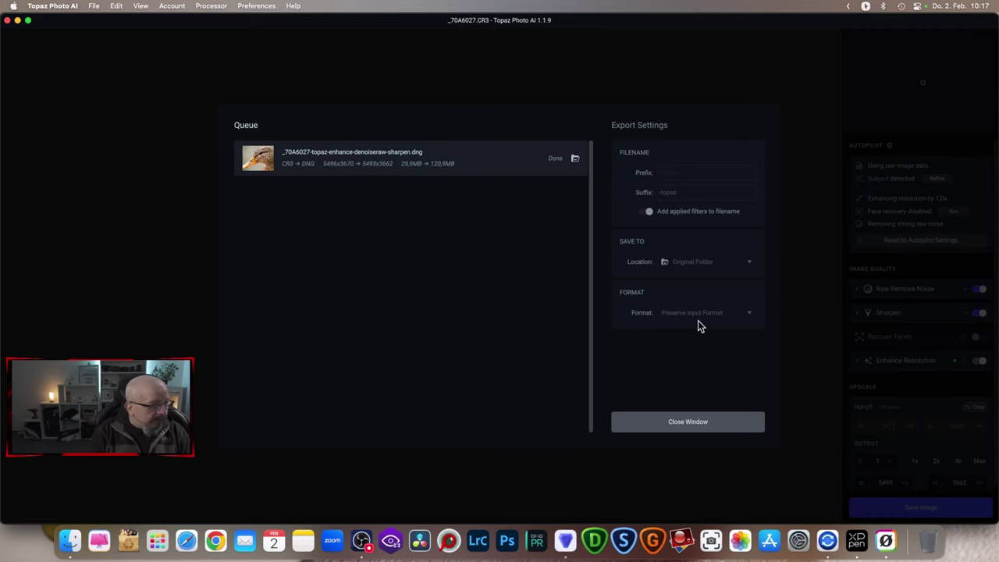
click(676, 422)
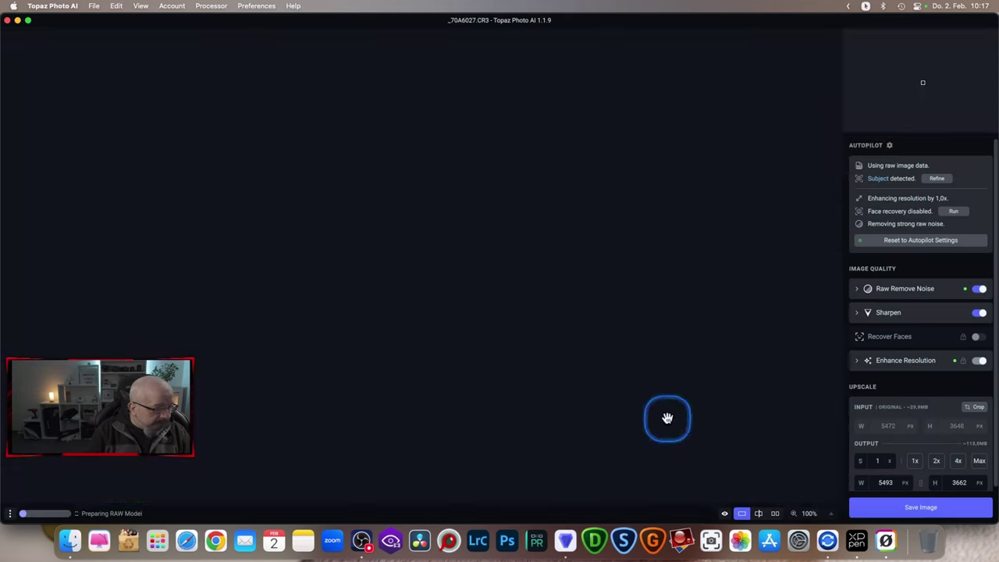
Step: Load the duck CR3 into Topaz DeNoise AI with the RAW model: Remove Noise 26, Sharpness 44
click(7, 22)
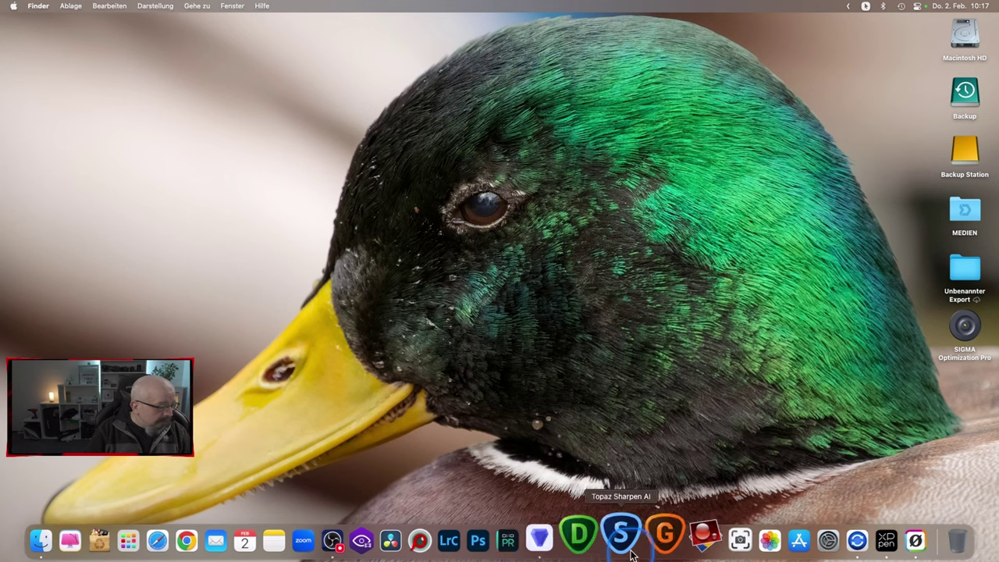
click(599, 532)
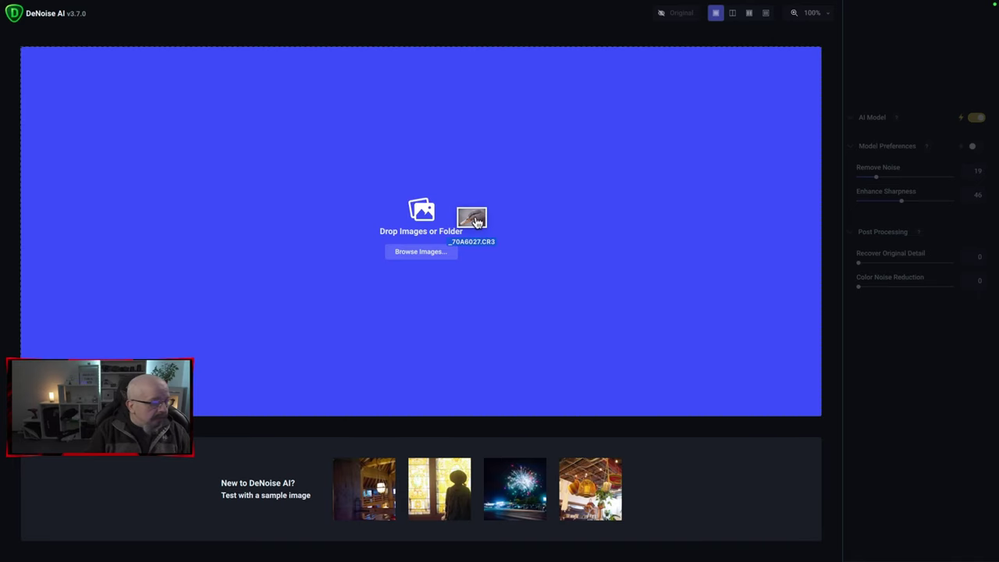
drag(471, 216, 482, 212)
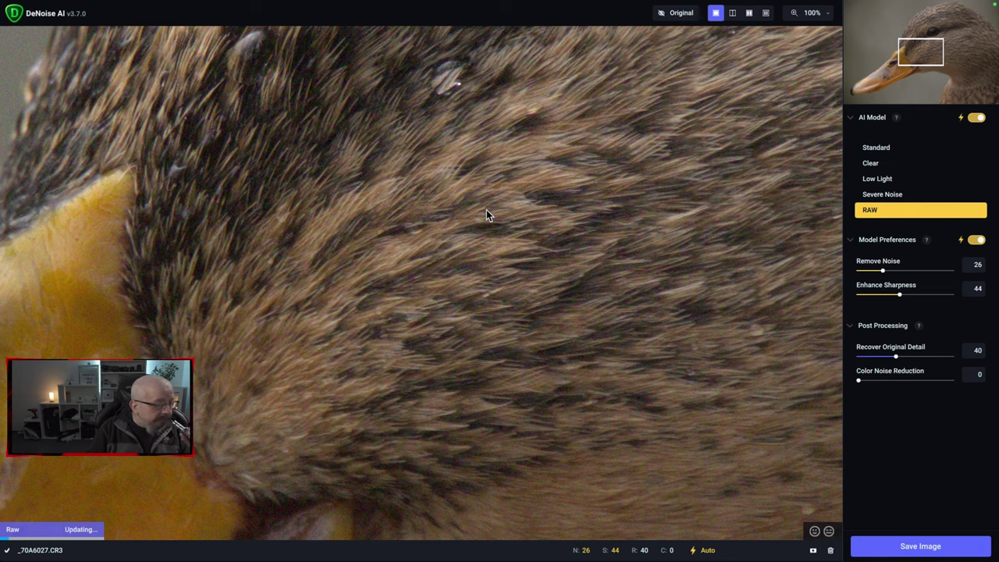
click(486, 209)
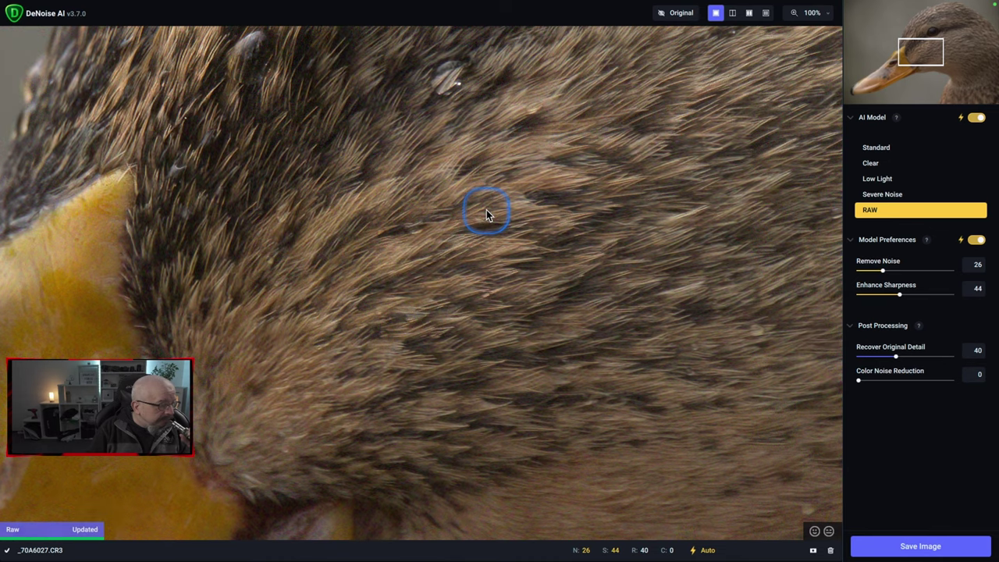
click(913, 545)
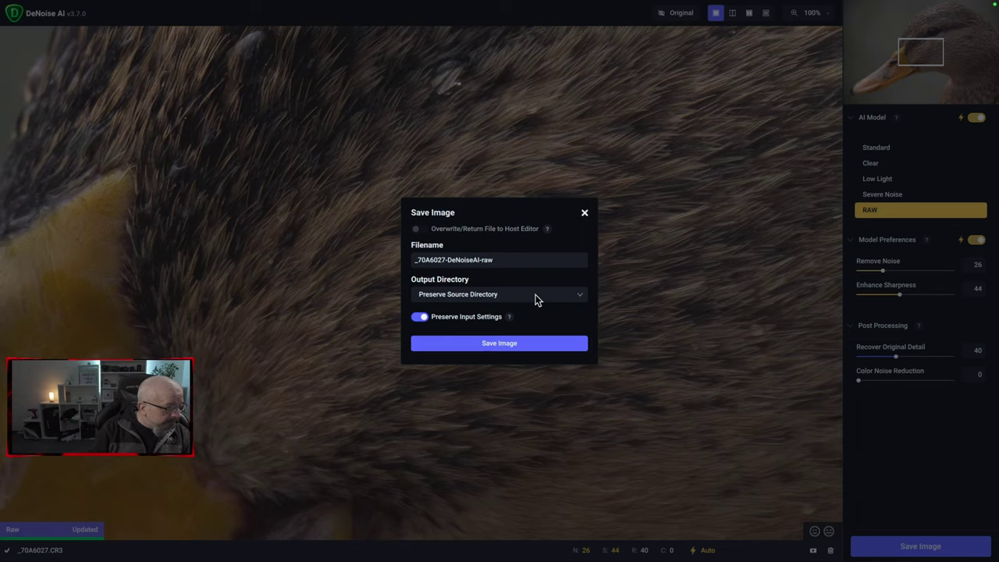
Step: Save the denoised duck as _70A6027-DeNoiseAI-raw in its source folder
click(535, 294)
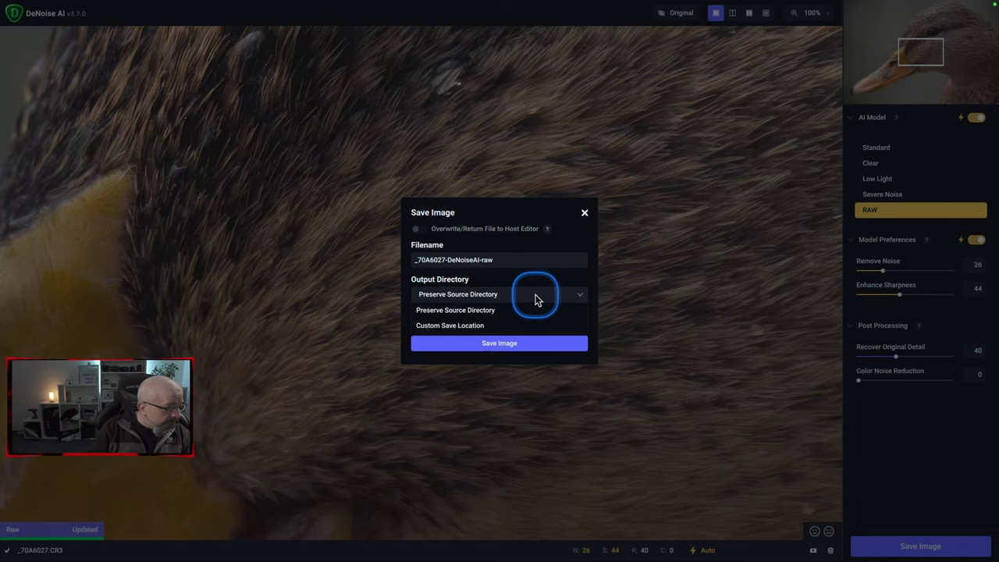
click(535, 295)
click(520, 344)
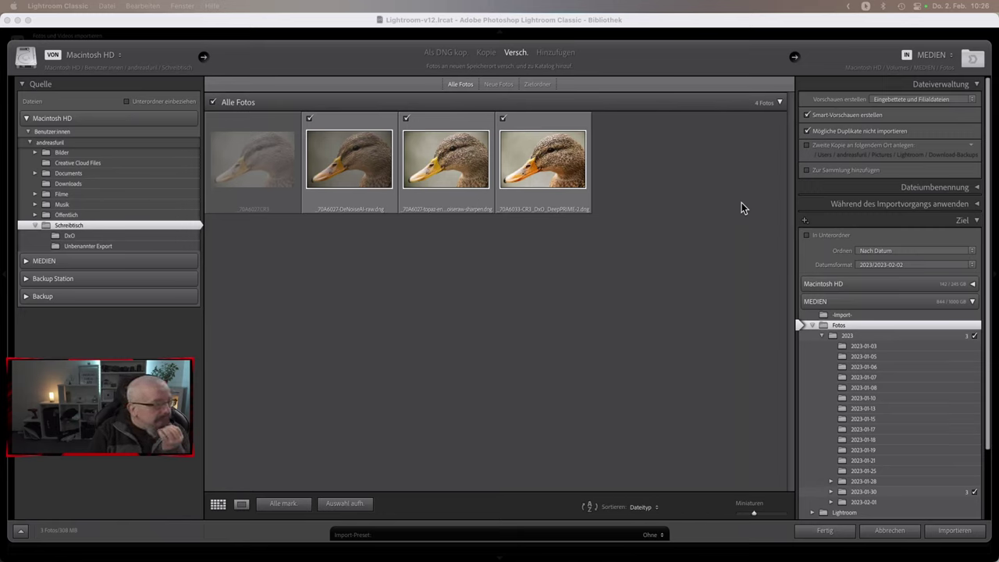
Step: Review the duck files in Lightroom's Import dialog and browse the destination folders
click(741, 205)
click(489, 176)
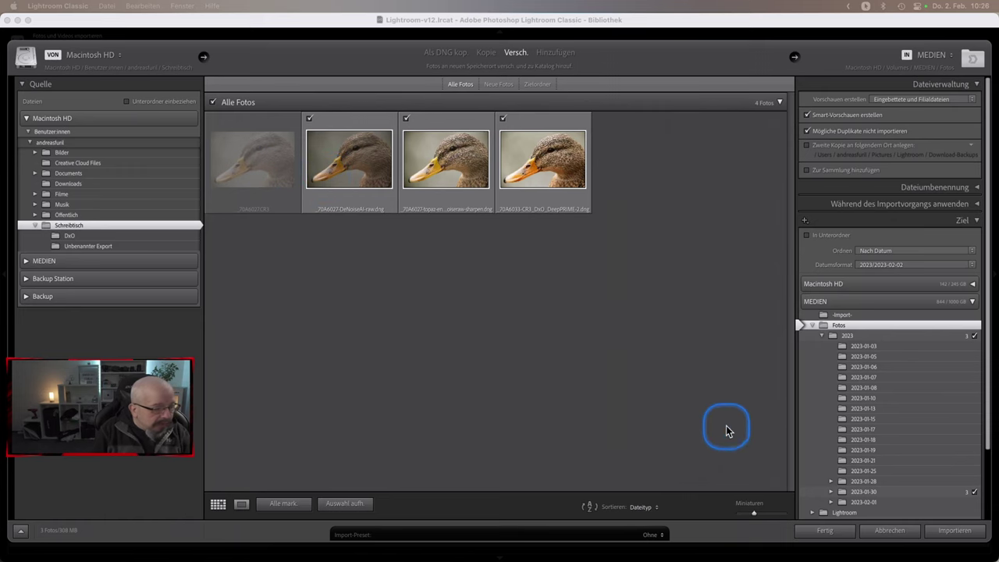
scroll(882, 381, down, 3)
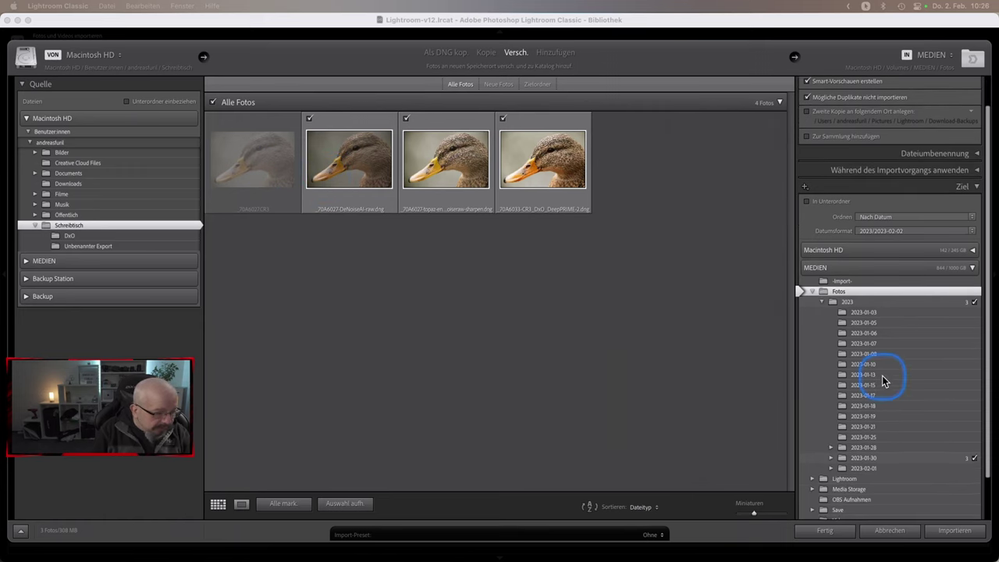
scroll(890, 402, down, 3)
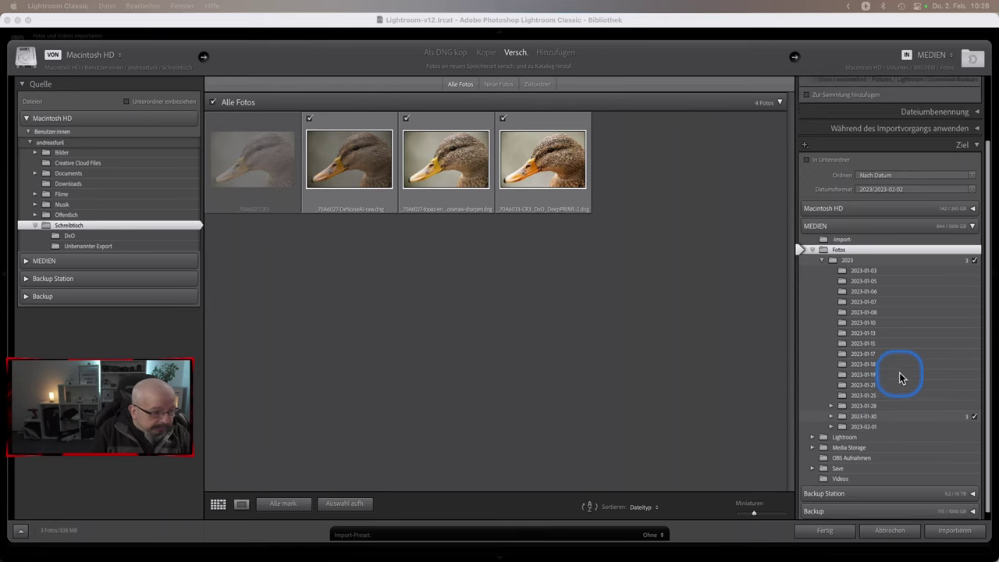
scroll(897, 377, up, 2)
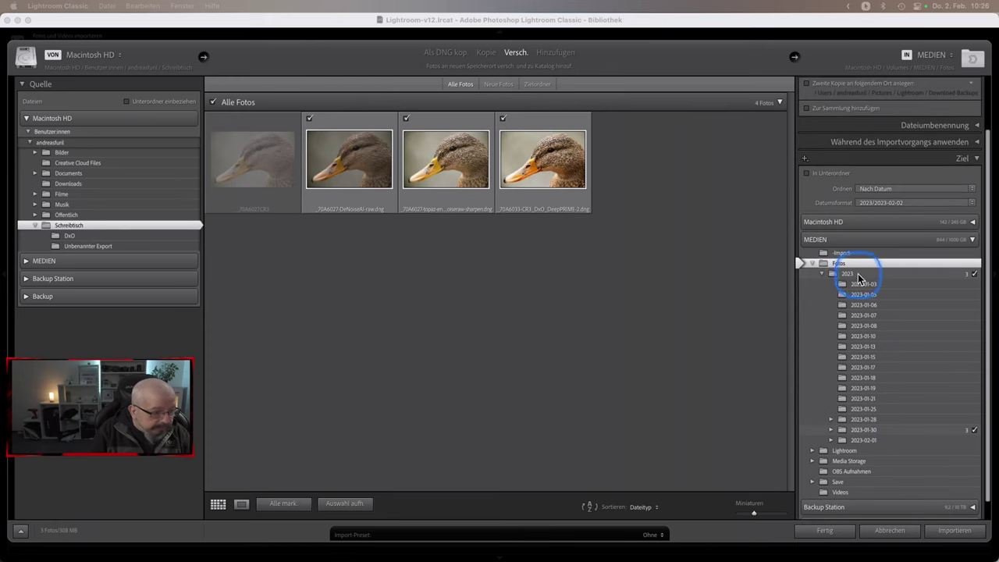
Step: Create a vergleich folder under Fotos as destination and import the three duck DNGs
right_click(854, 266)
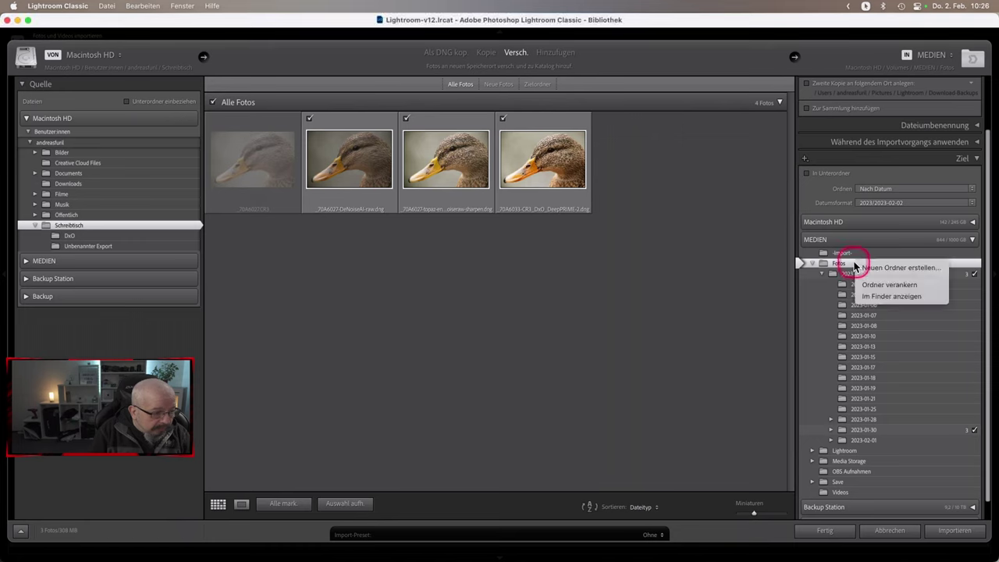
click(884, 271)
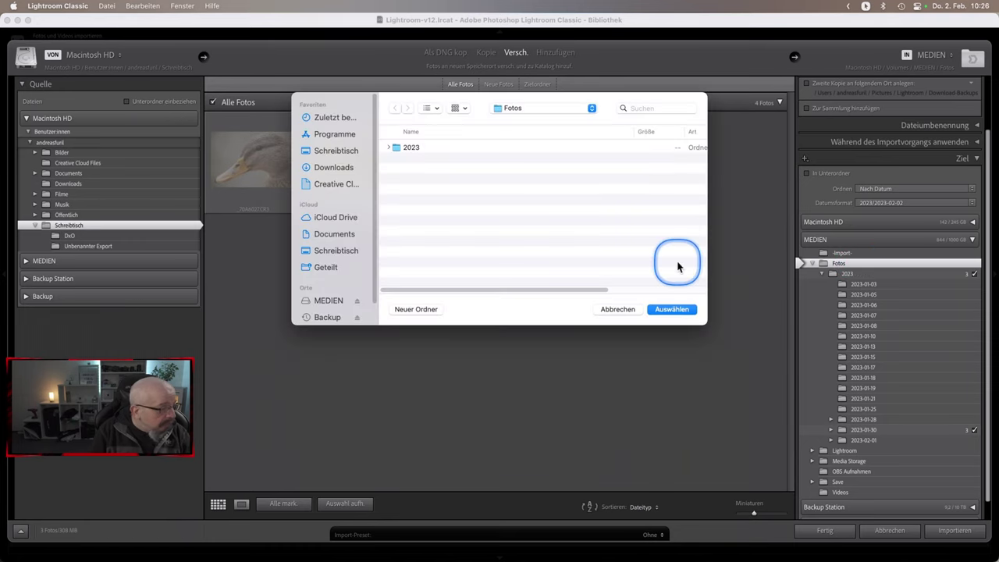
click(426, 310)
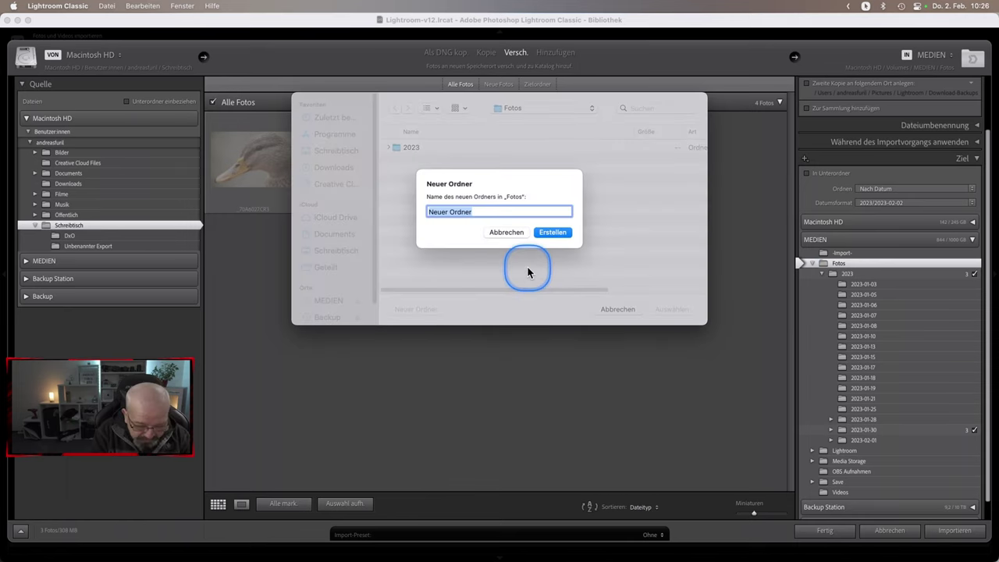
text(vergleich)
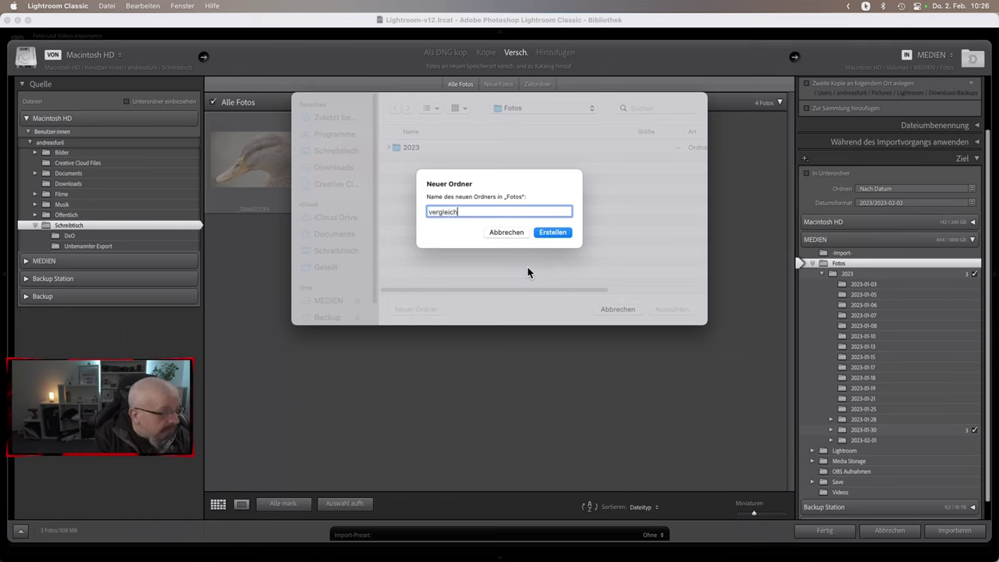
key(Return)
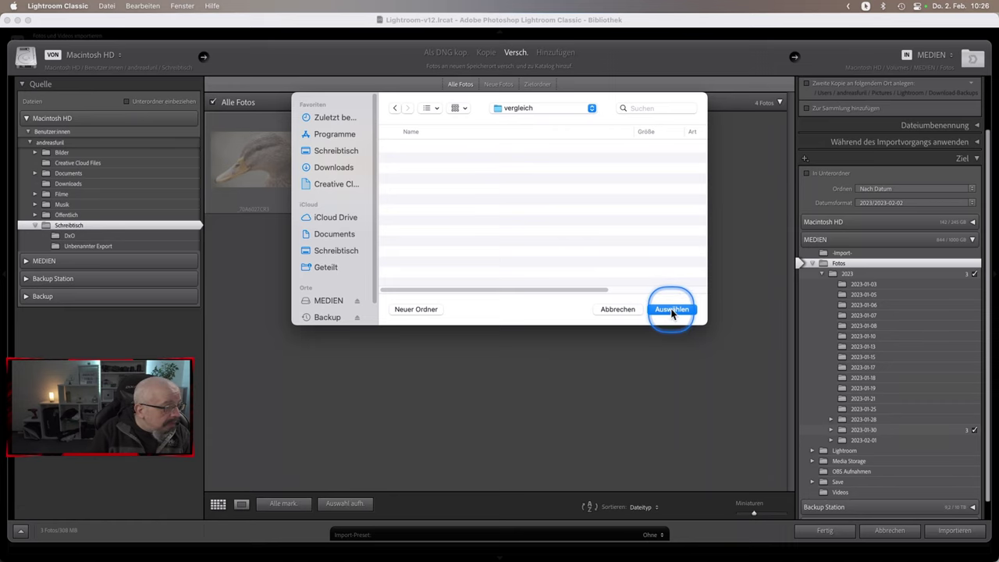
click(672, 310)
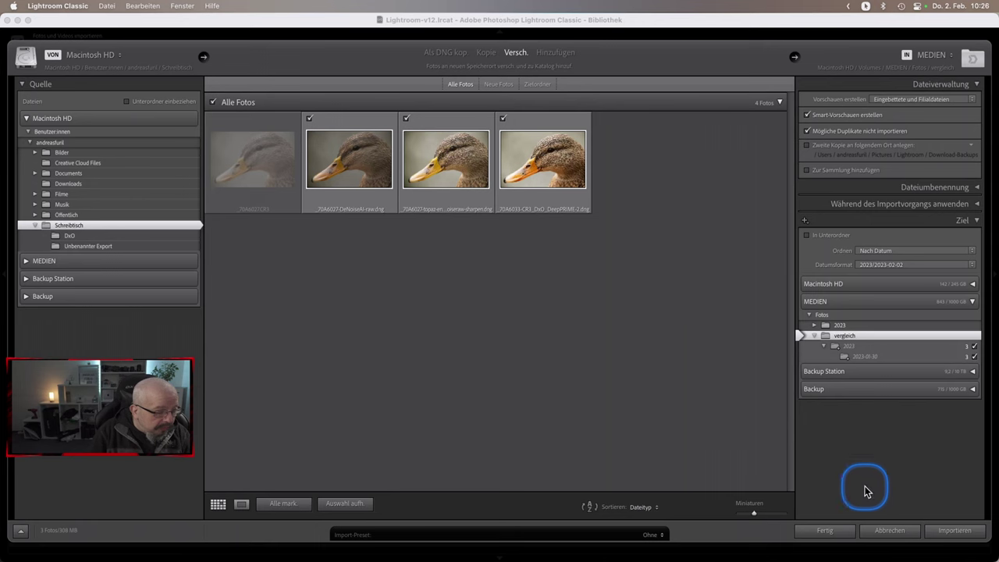
click(955, 531)
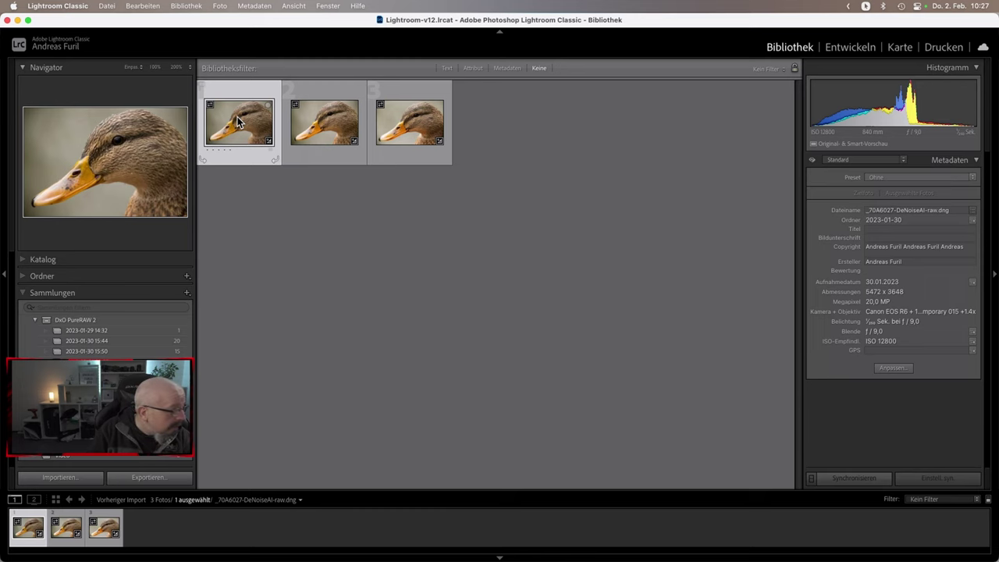
Step: Give the three duck photos yellow, green and red colour labels, then reselect the first
key(7)
click(323, 127)
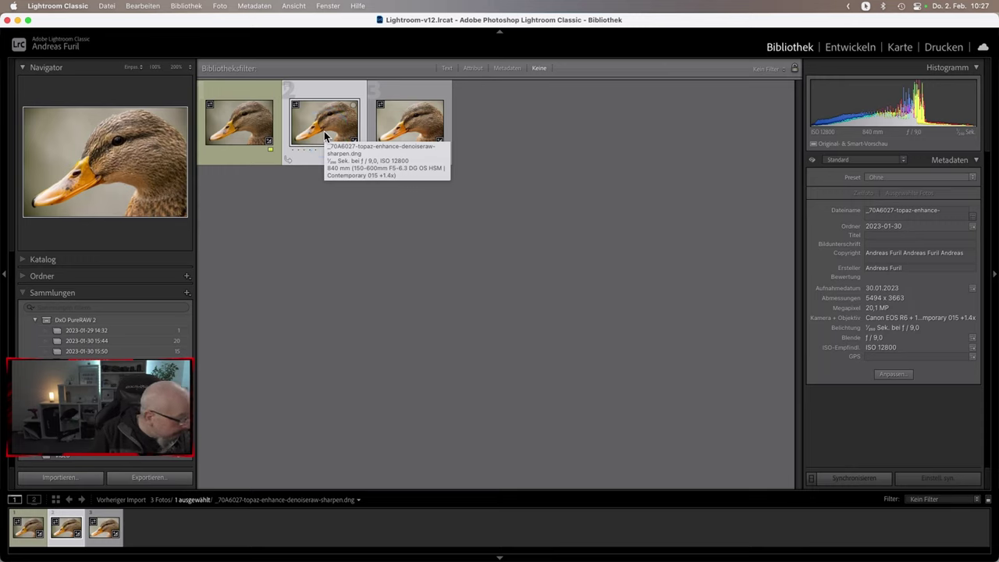
key(8)
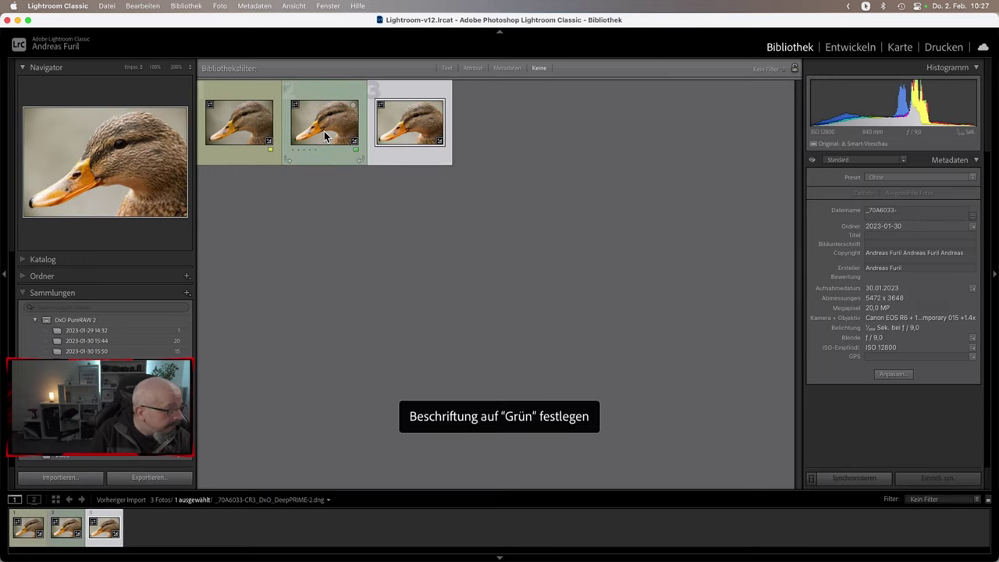
click(406, 145)
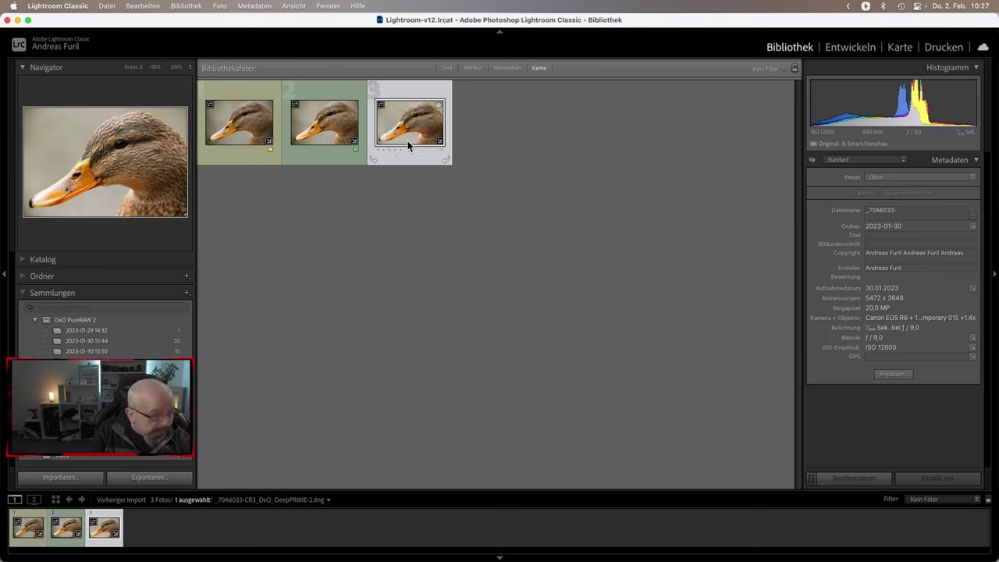
key(6)
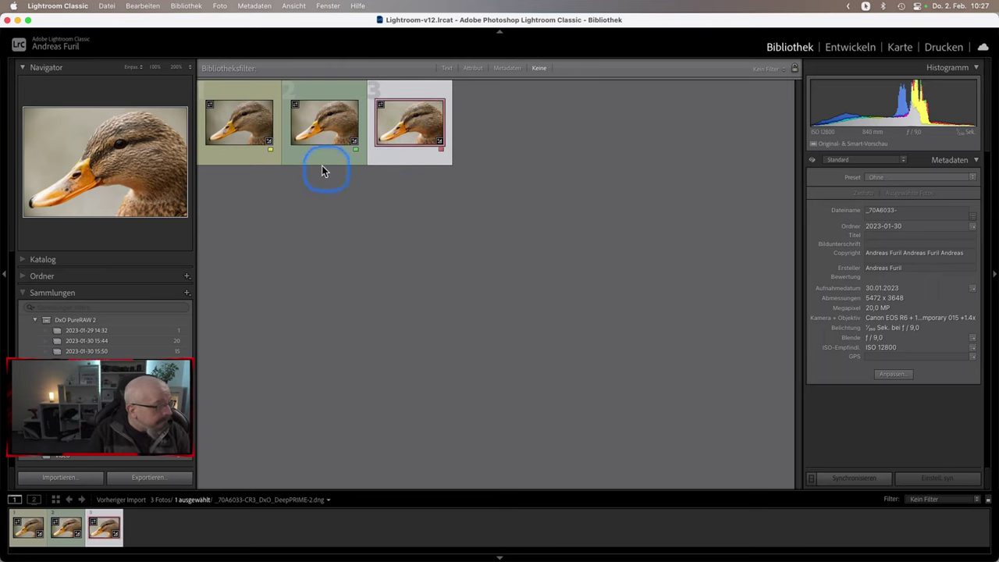
click(246, 136)
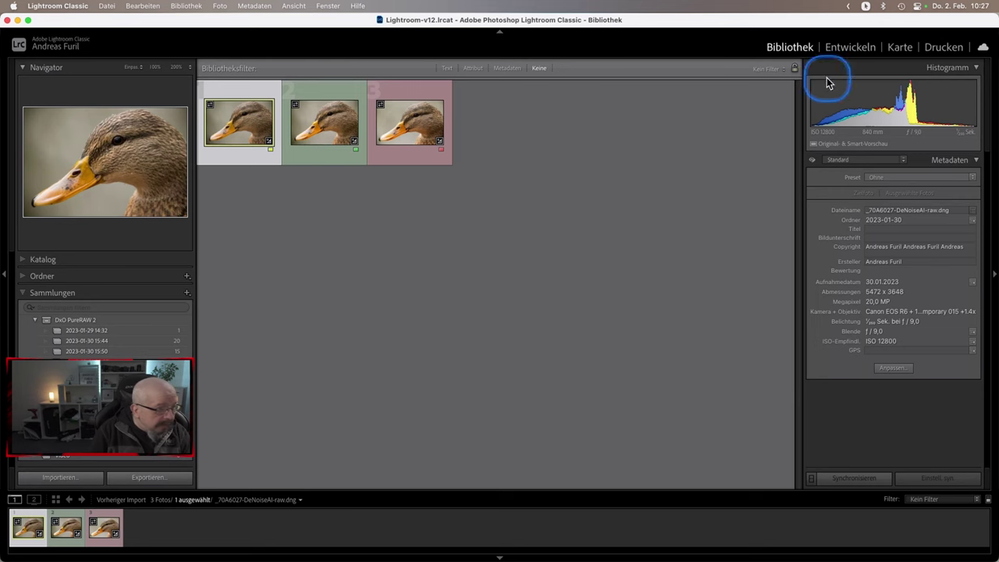
Step: In Develop, set the DxO DeepPRIME-2 duck as reference beside the DeNoiseAI version
click(836, 49)
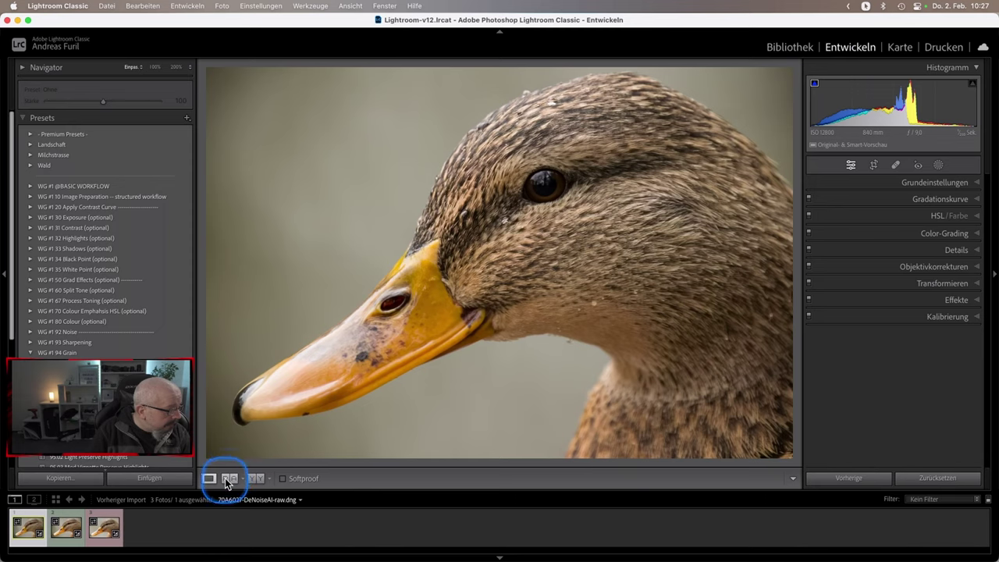
click(229, 479)
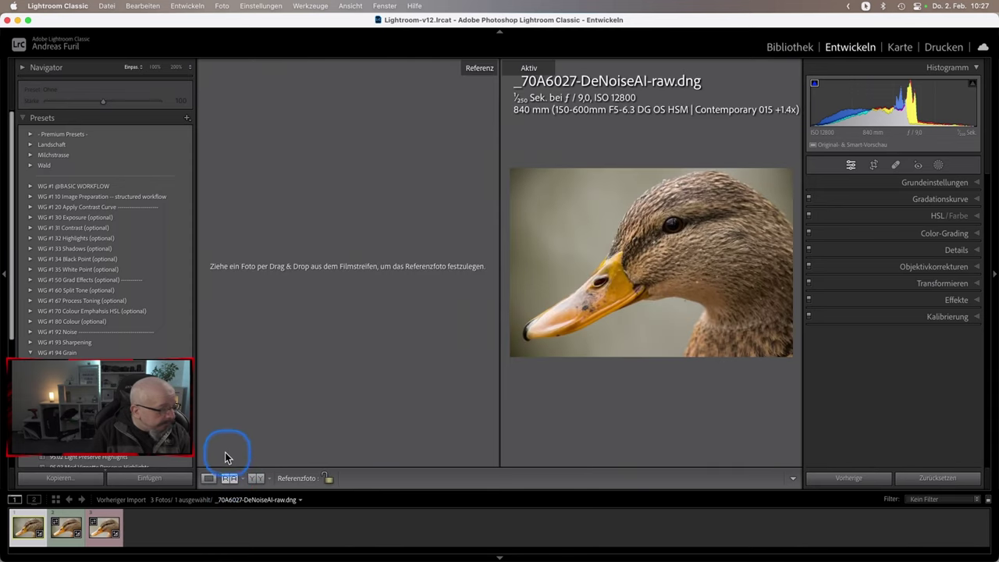
drag(43, 530, 36, 533)
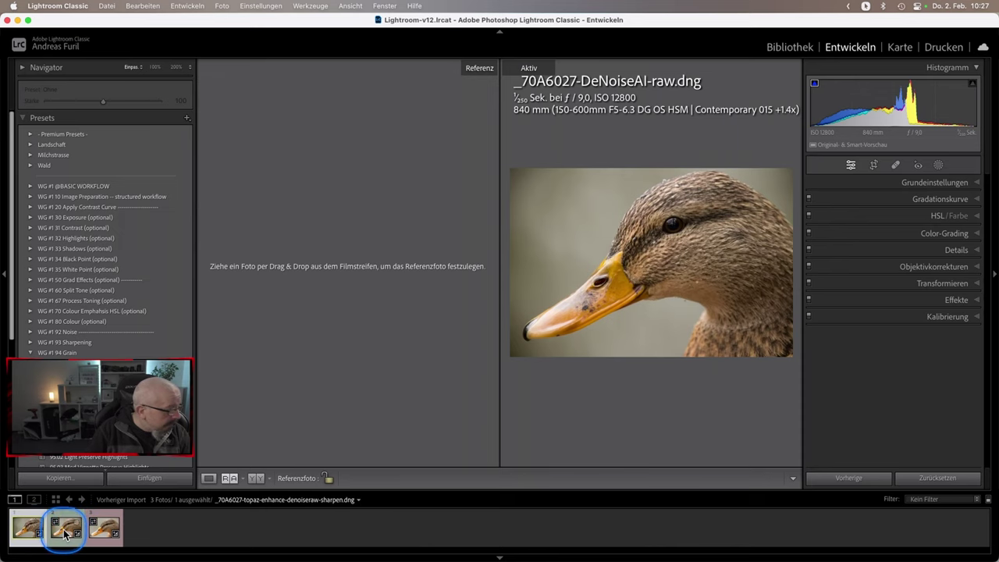
drag(66, 531, 291, 252)
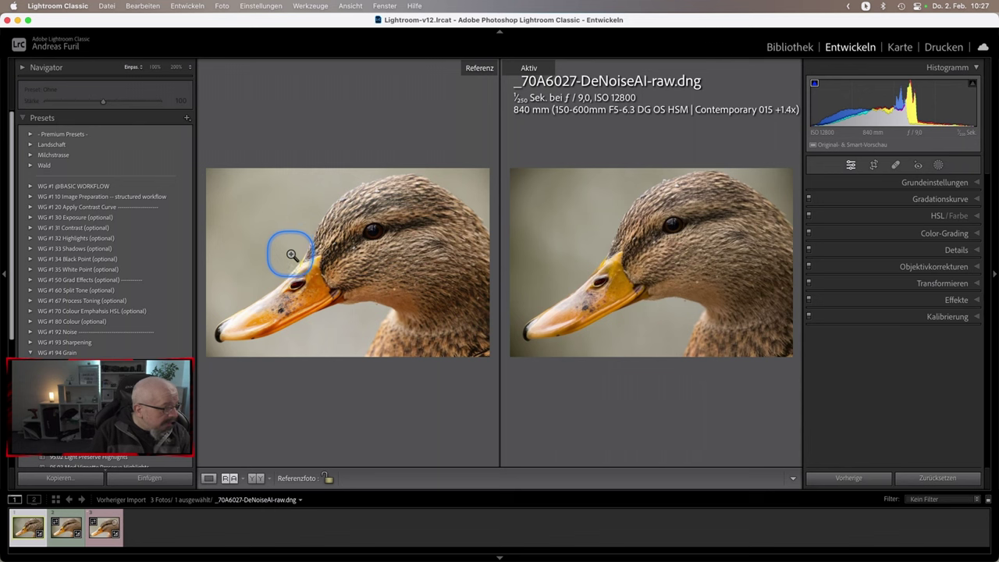
drag(569, 278, 568, 294)
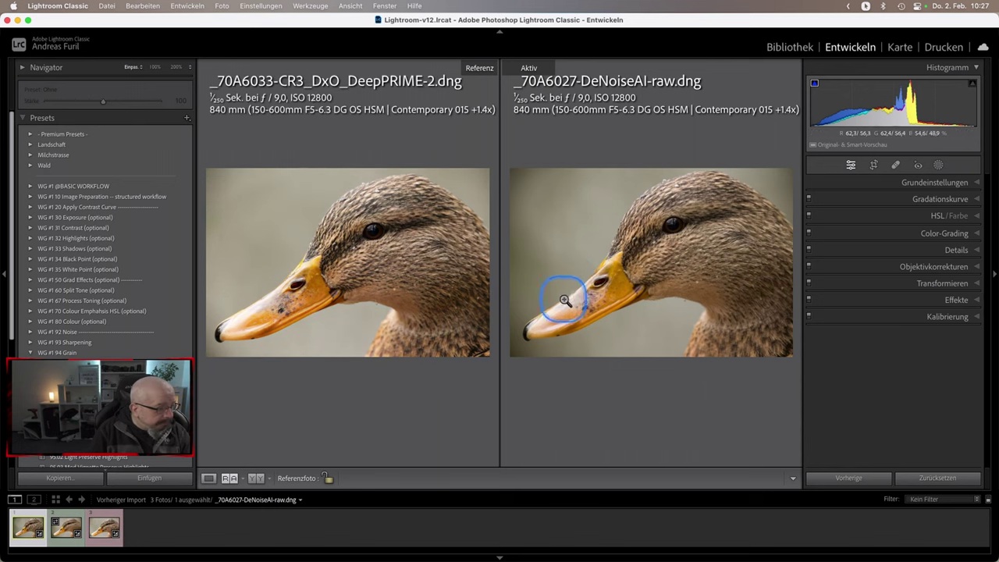
Step: Zoom both duck versions to 100% on the eye and line up the views
click(677, 227)
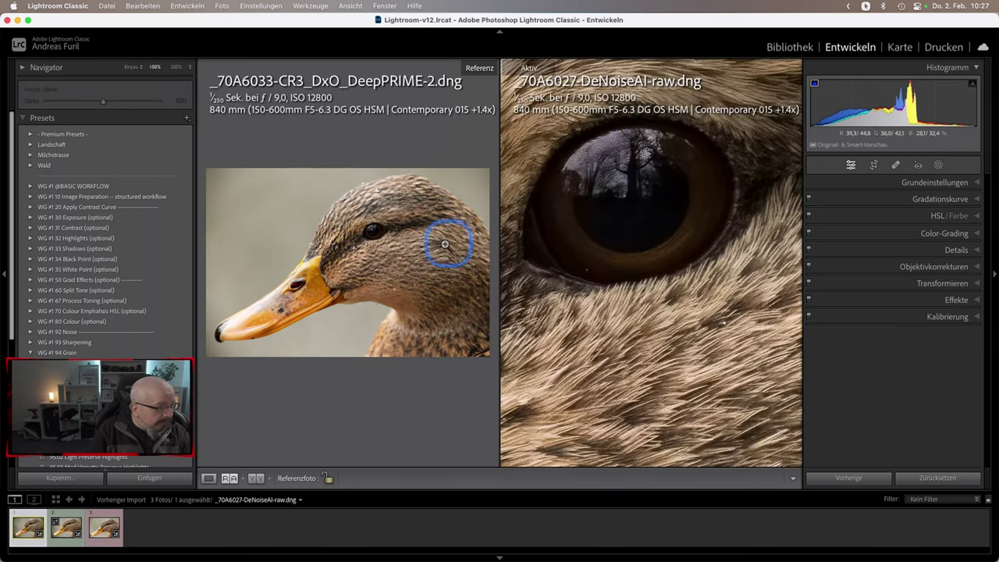
click(374, 229)
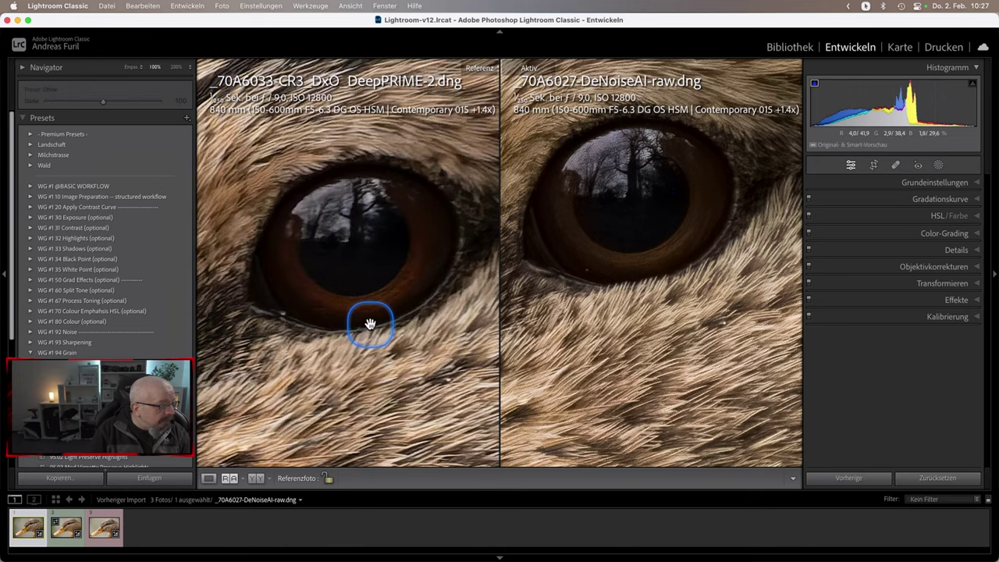
drag(372, 328, 364, 305)
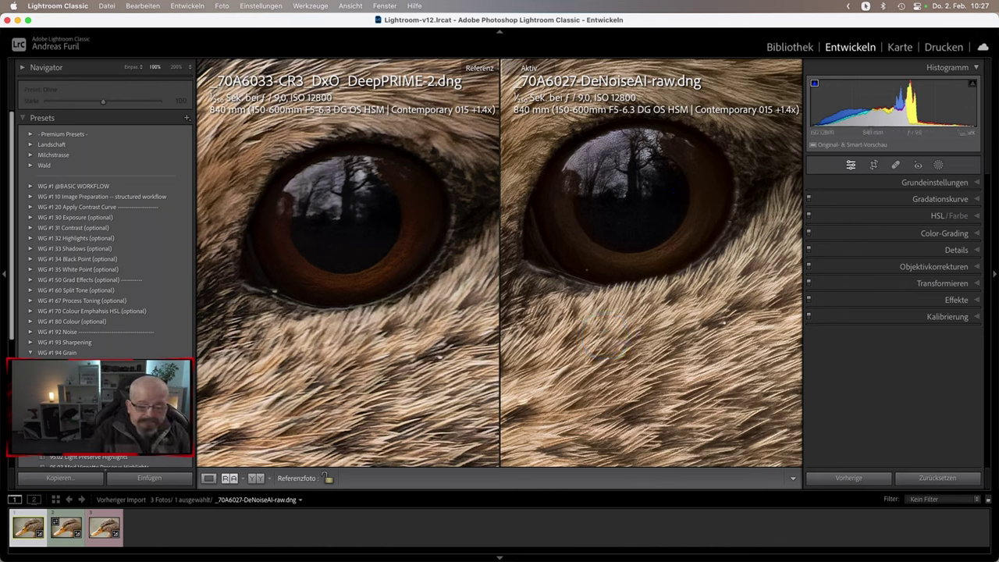
key(super+Tab)
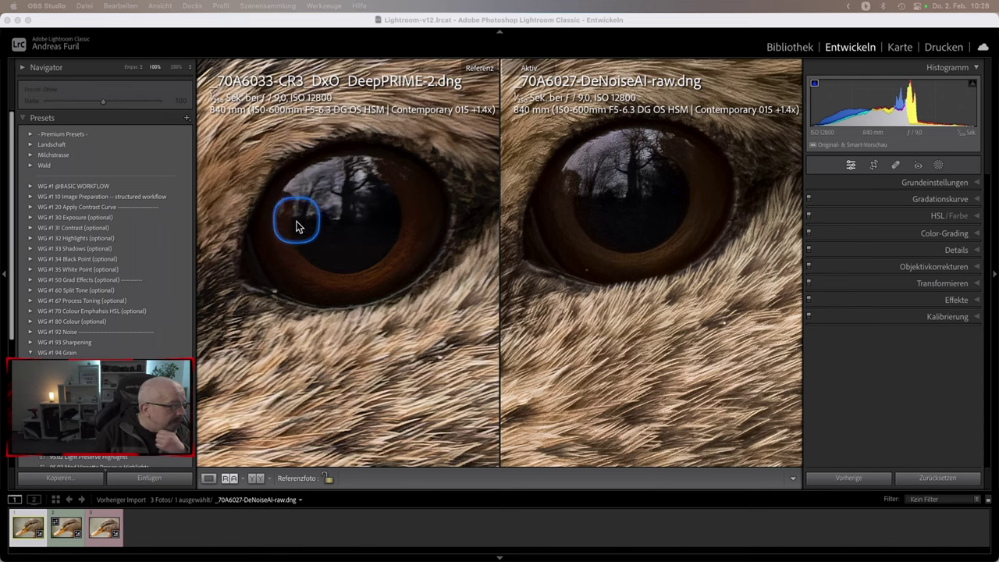
Step: Pan both close-ups from the eye to the water-beaded head edge, then zoom DeNoise AI out
mouse_move(339, 231)
mouse_down()
mouse_move(399, 269)
mouse_move(633, 346)
mouse_up()
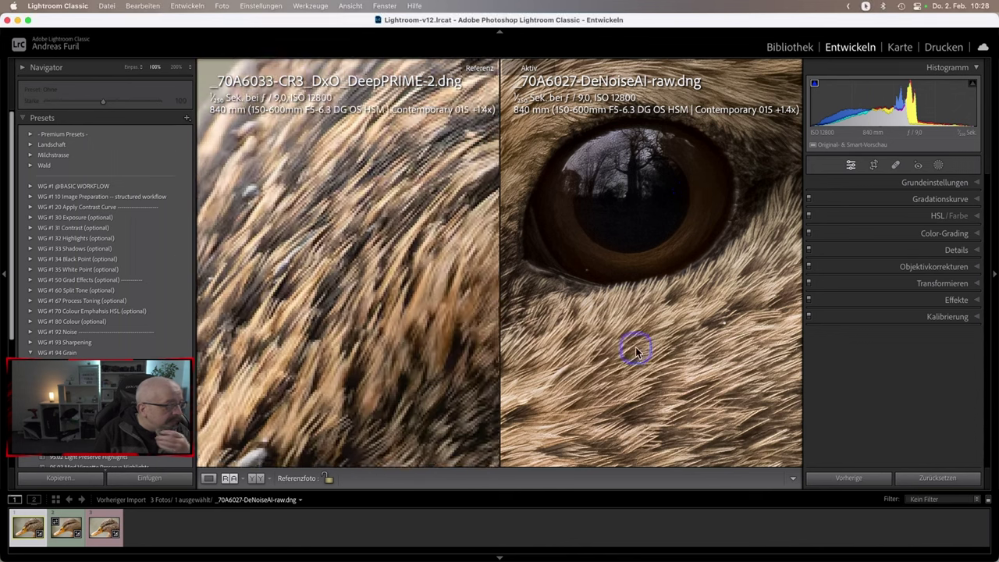
drag(317, 161, 481, 279)
mouse_move(557, 179)
mouse_down()
mouse_move(698, 335)
mouse_move(736, 352)
mouse_move(635, 321)
mouse_move(690, 349)
mouse_up()
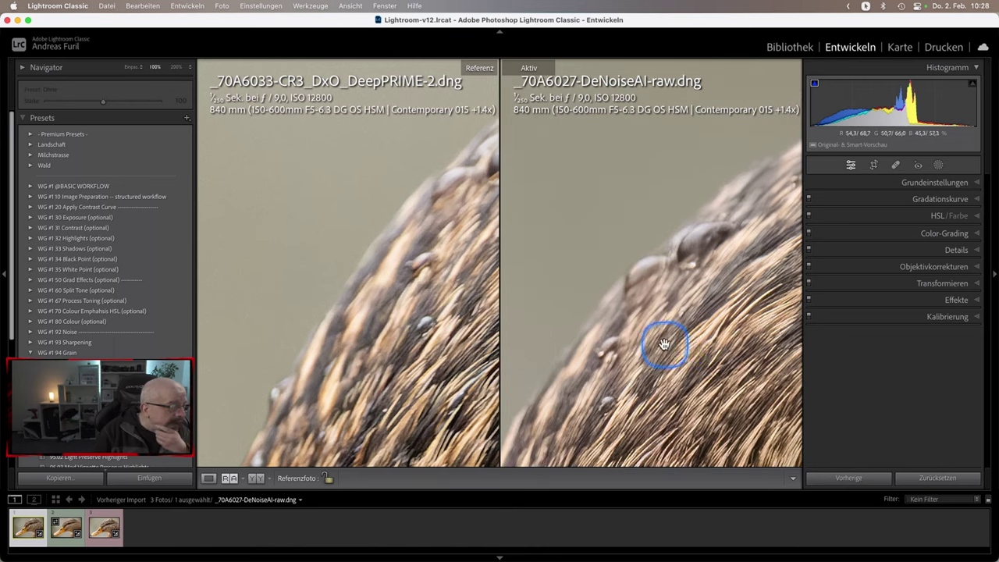
mouse_move(448, 234)
mouse_down()
mouse_move(380, 315)
mouse_move(392, 330)
mouse_up()
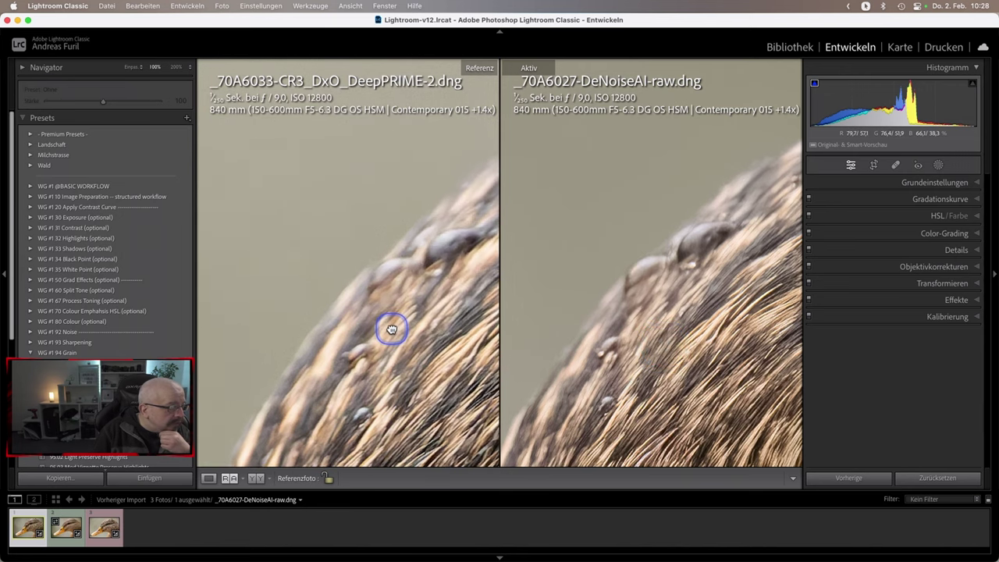
mouse_move(660, 359)
mouse_down()
mouse_move(624, 312)
mouse_move(590, 355)
mouse_up()
click(589, 356)
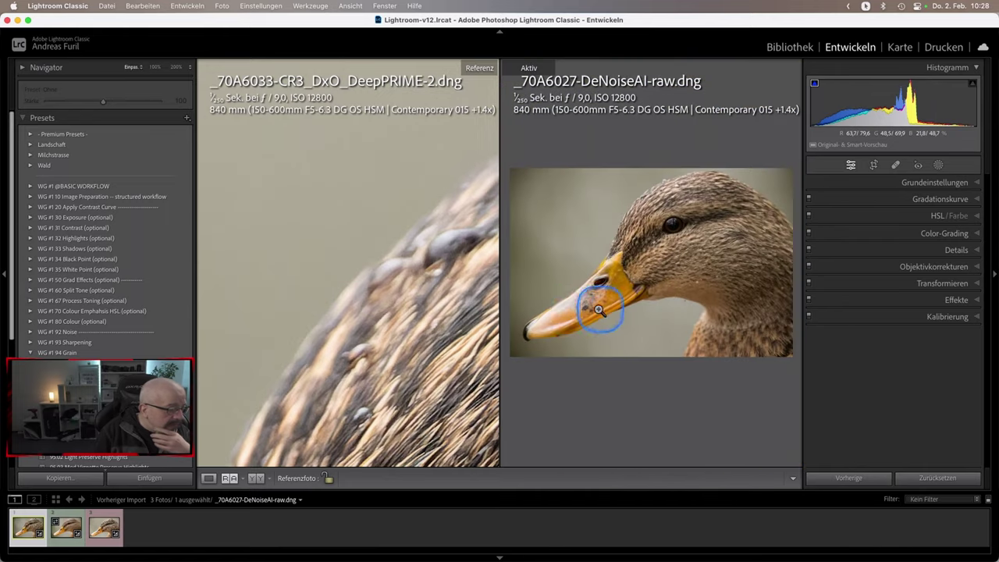
Step: Compare the beak tip of the DeNoise AI and DxO versions at 100%, then fit both
click(536, 328)
drag(531, 331, 695, 290)
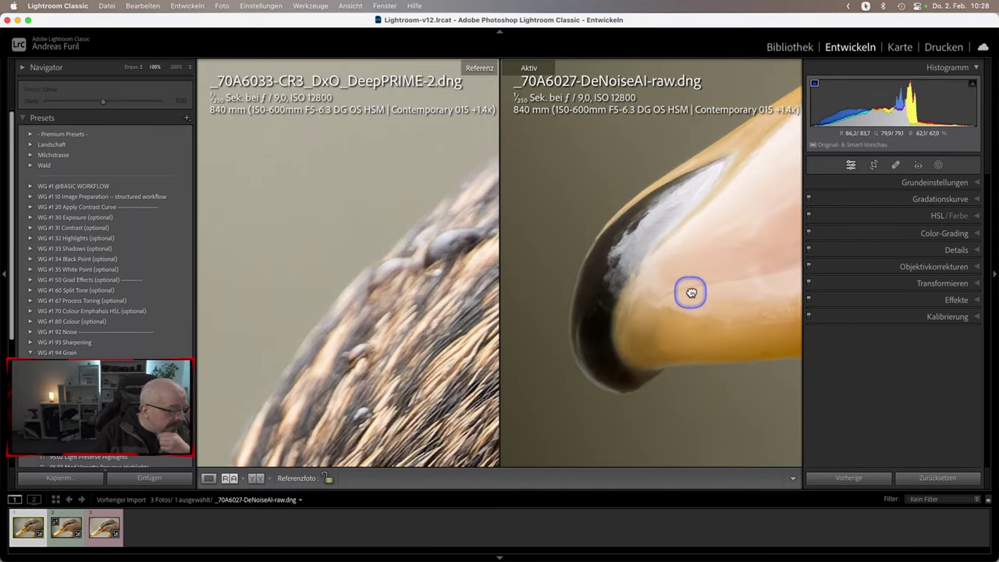
click(391, 336)
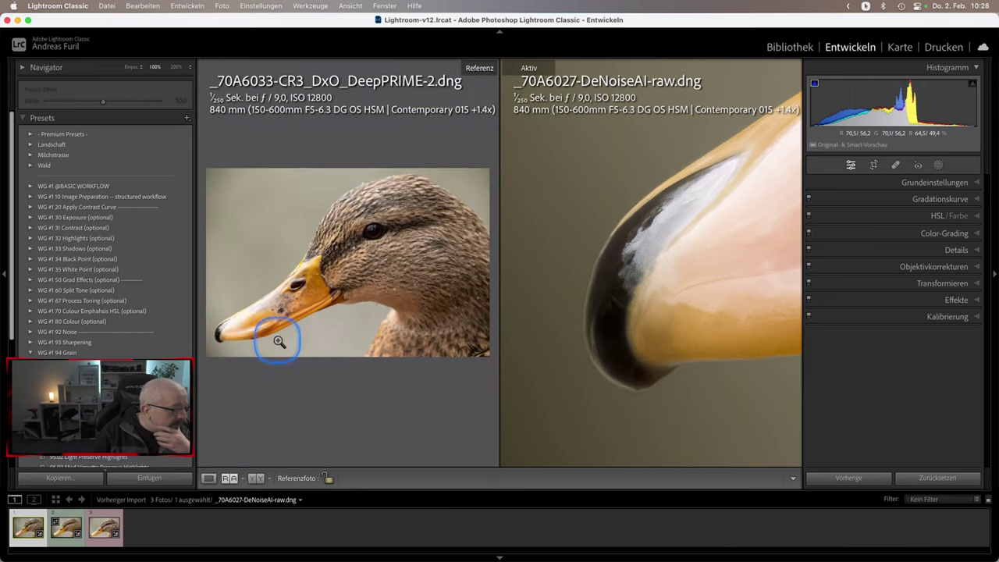
click(223, 334)
drag(223, 330, 382, 305)
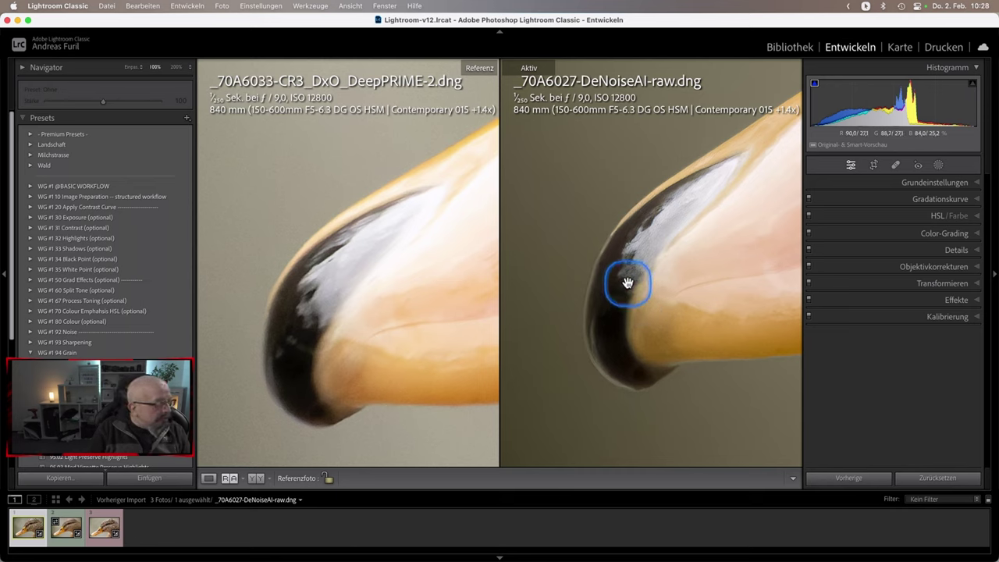
click(430, 247)
click(648, 247)
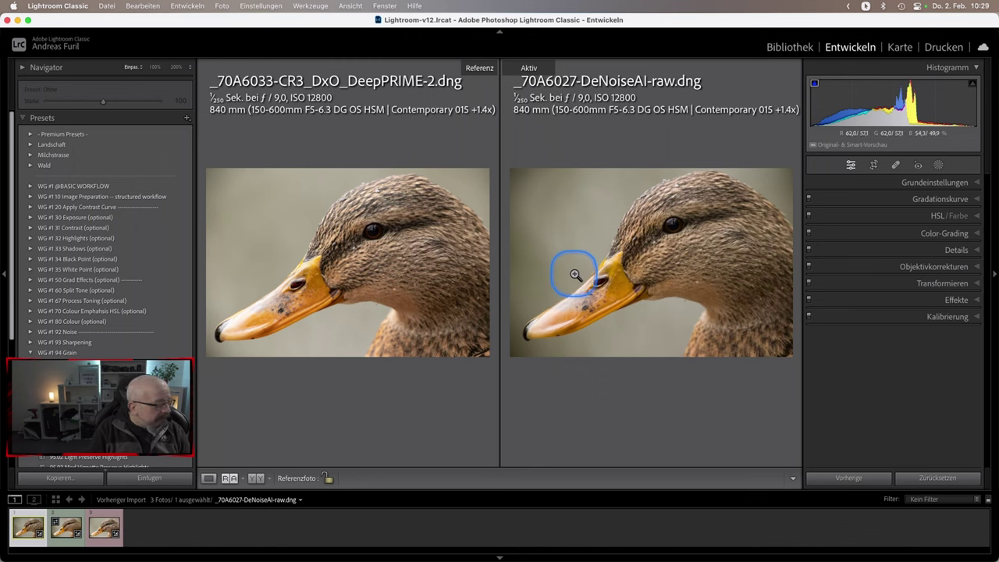
Step: Compare the eye at 100% in both versions, then zoom both back to the whole duck
click(614, 288)
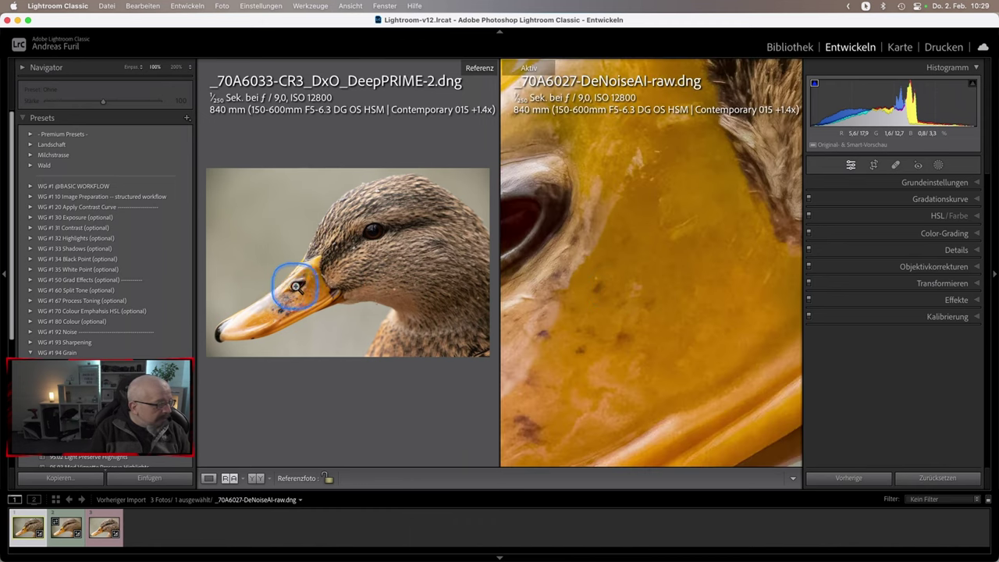
click(283, 285)
mouse_move(534, 239)
mouse_down()
mouse_move(673, 249)
mouse_move(666, 257)
mouse_up()
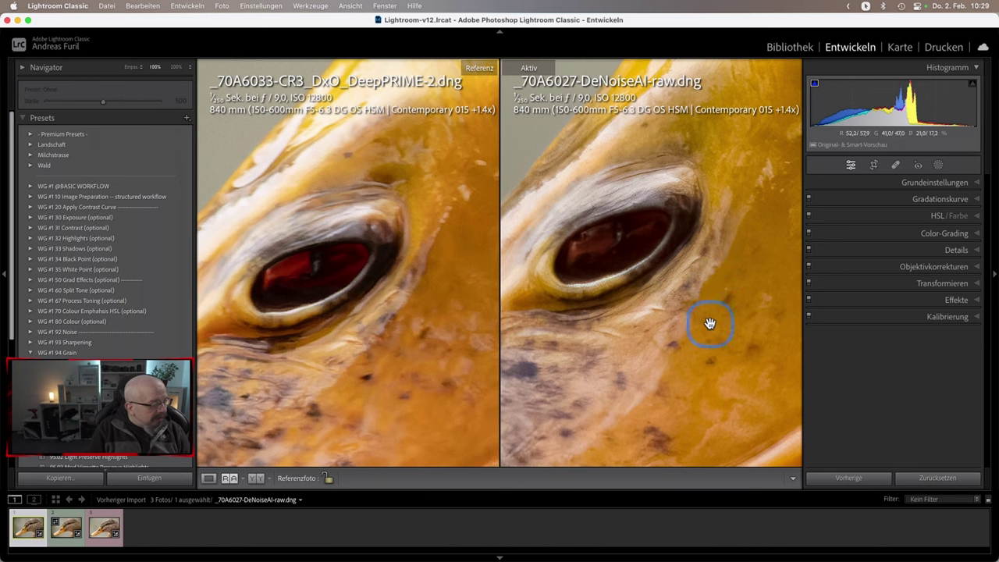
click(378, 282)
click(618, 265)
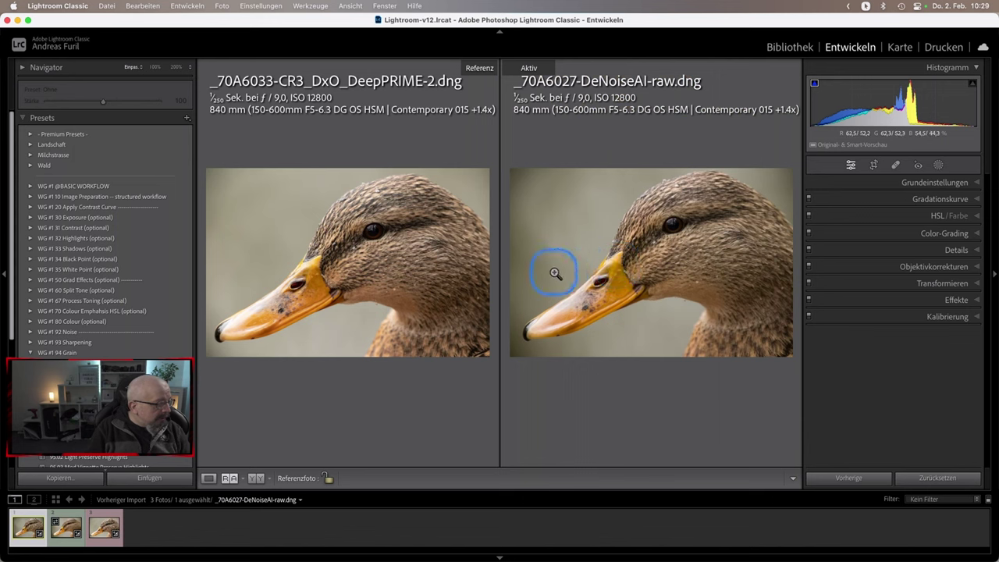
Step: Load the Topaz sharpened version as the compared photo and zoom both images to 100% on the eye
click(68, 531)
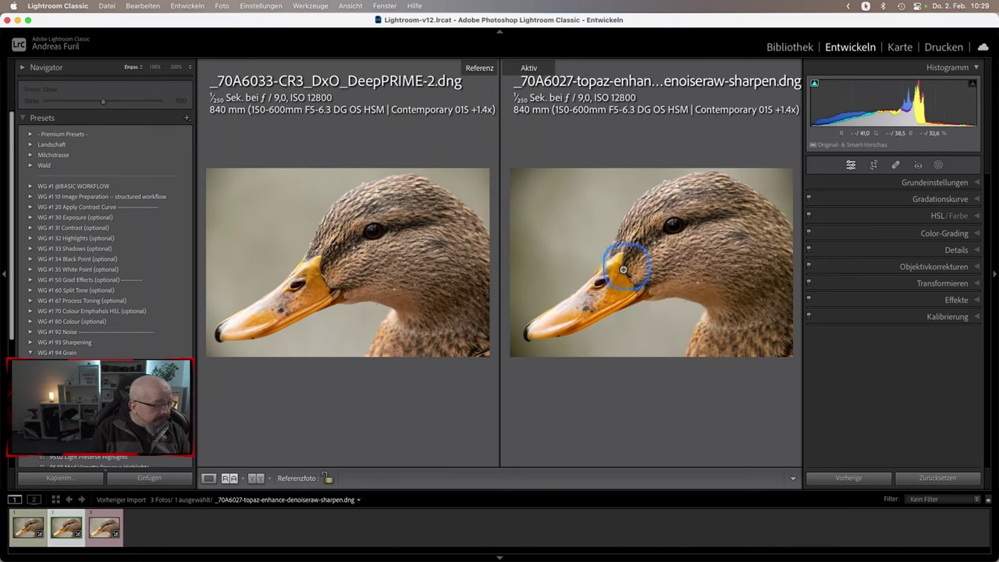
click(680, 226)
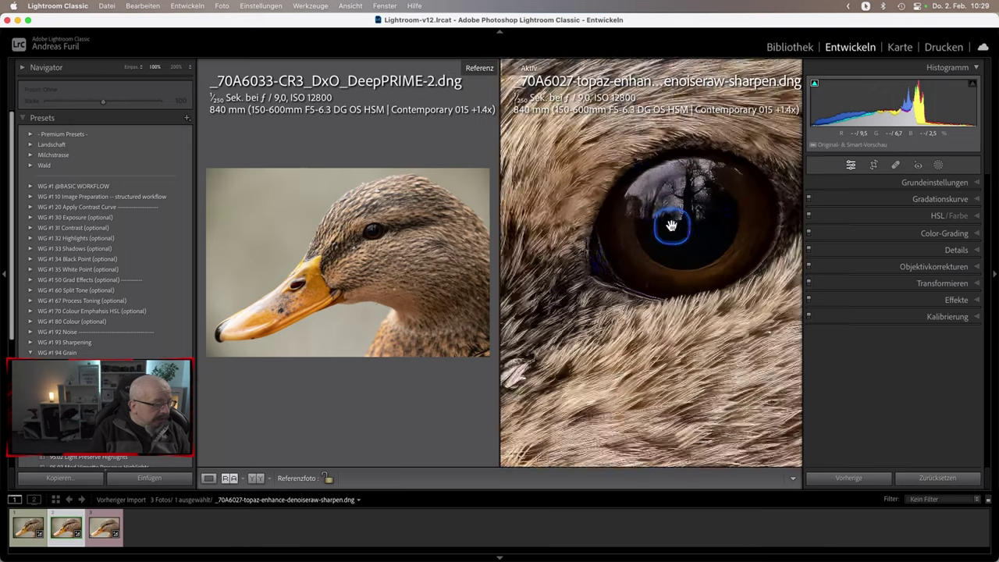
mouse_move(369, 230)
mouse_down()
mouse_move(408, 276)
mouse_move(351, 297)
mouse_move(350, 283)
mouse_up()
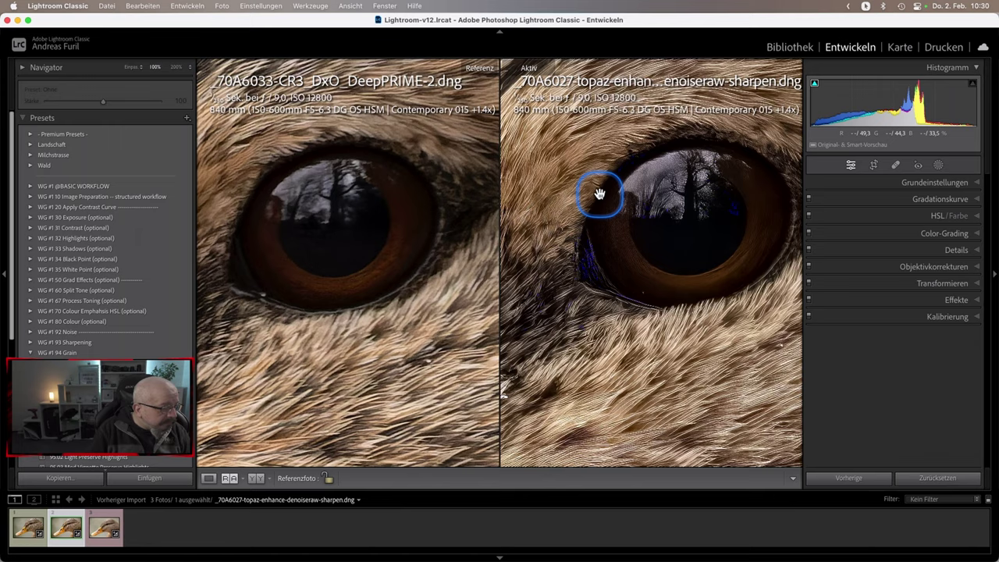
Step: Pan the Topaz close-up across the feathers to the beak
drag(598, 194, 732, 218)
scroll(703, 227, left, 5)
scroll(598, 236, left, 3)
scroll(570, 238, left, 3)
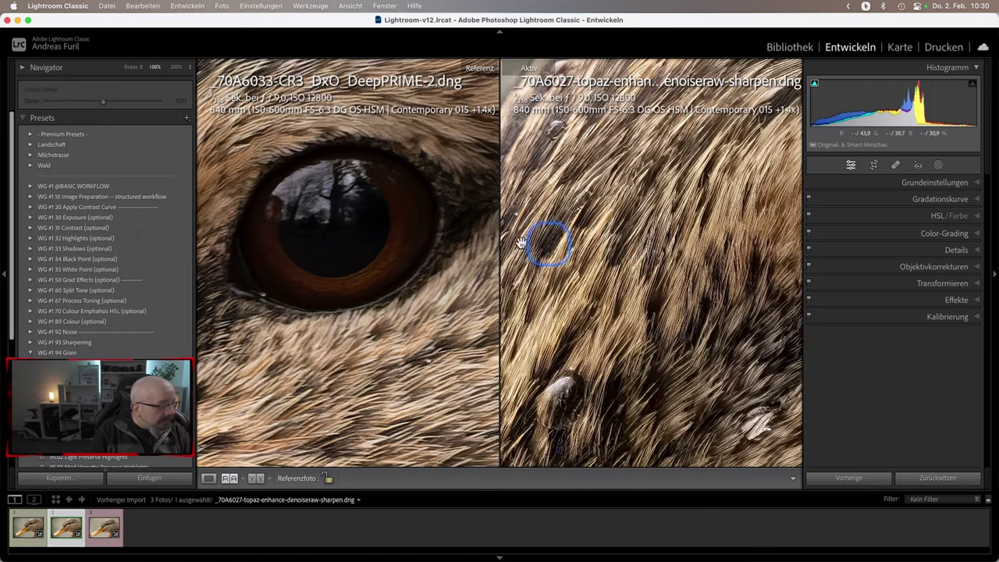
scroll(417, 229, left, 5)
scroll(417, 230, left, 3)
scroll(367, 234, left, 3)
scroll(457, 235, left, 3)
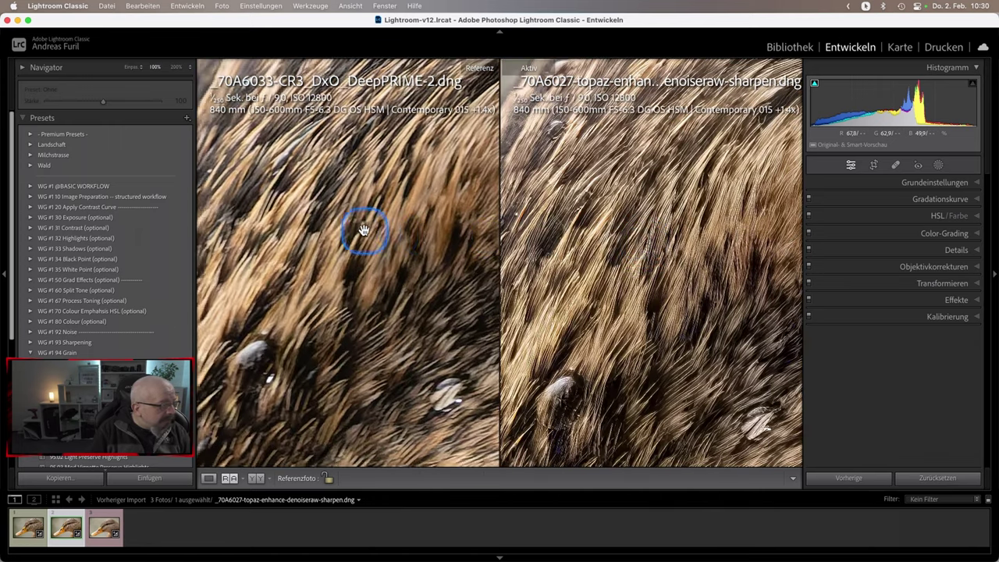
scroll(364, 229, left, 3)
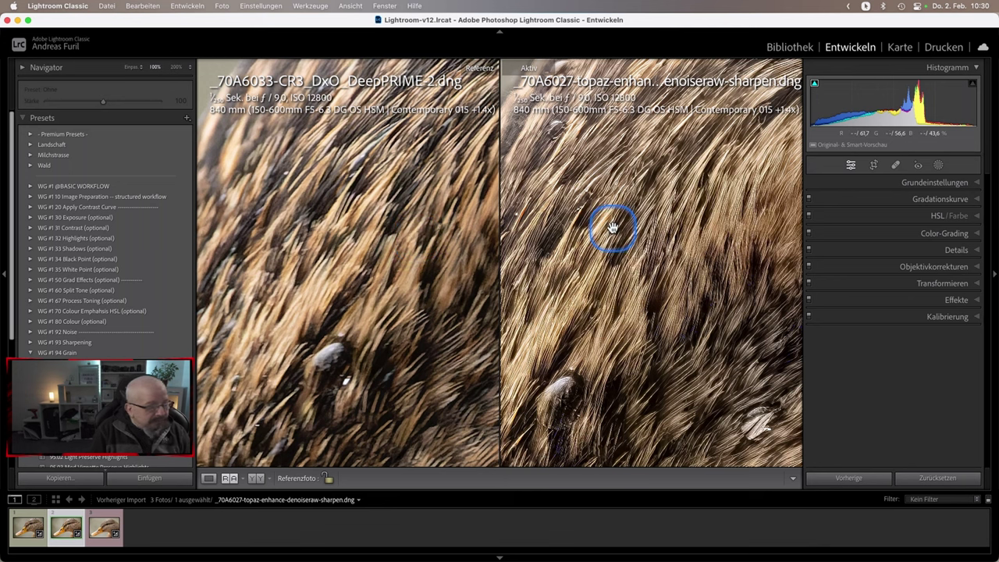
scroll(577, 201, left, 5)
scroll(665, 284, up, 3)
scroll(687, 256, left, 3)
drag(647, 275, 669, 179)
drag(607, 289, 655, 161)
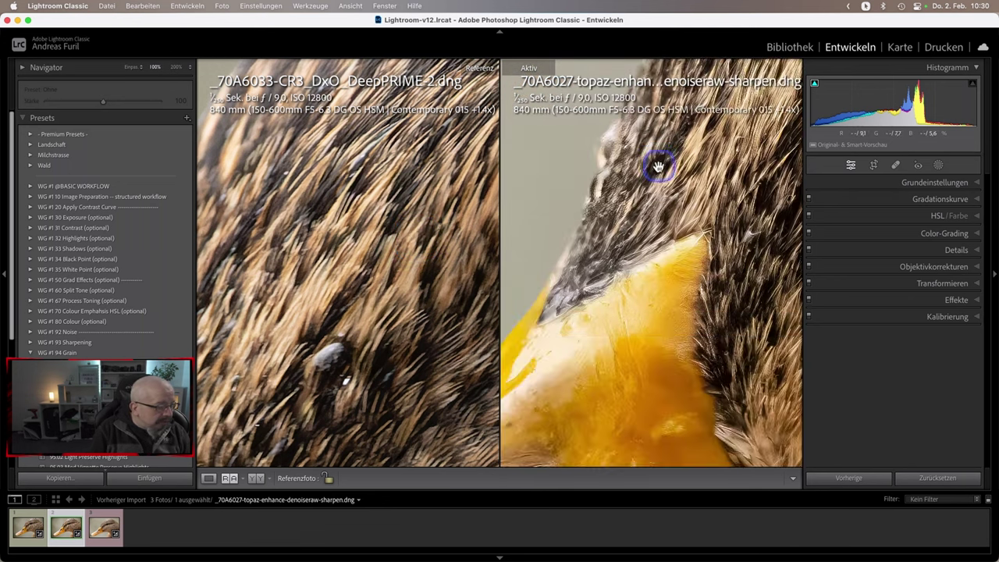
Step: Compare the beak nostril at 100% in the Topaz and DxO versions, then fit both
click(636, 268)
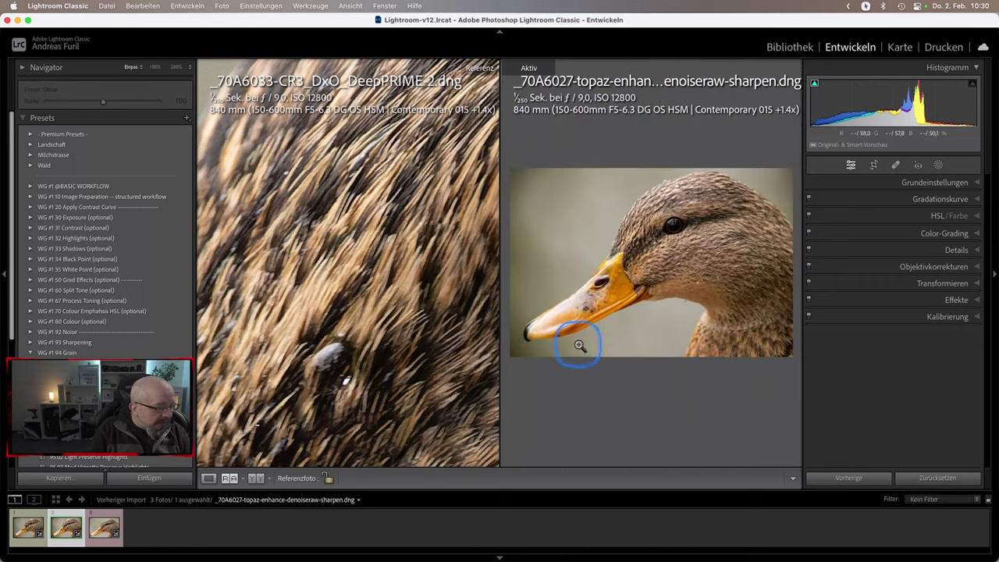
click(602, 283)
click(304, 290)
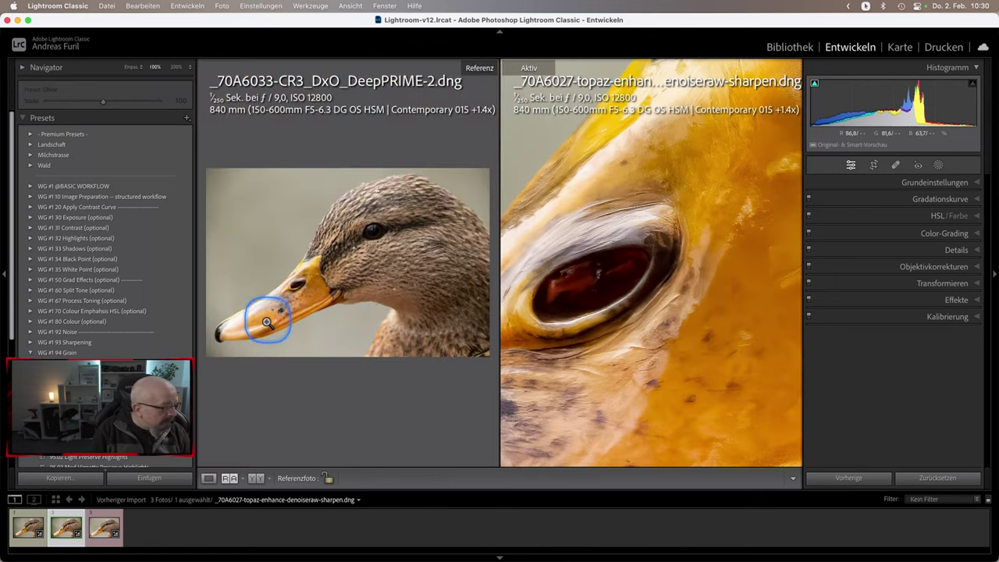
click(294, 286)
drag(297, 284, 385, 304)
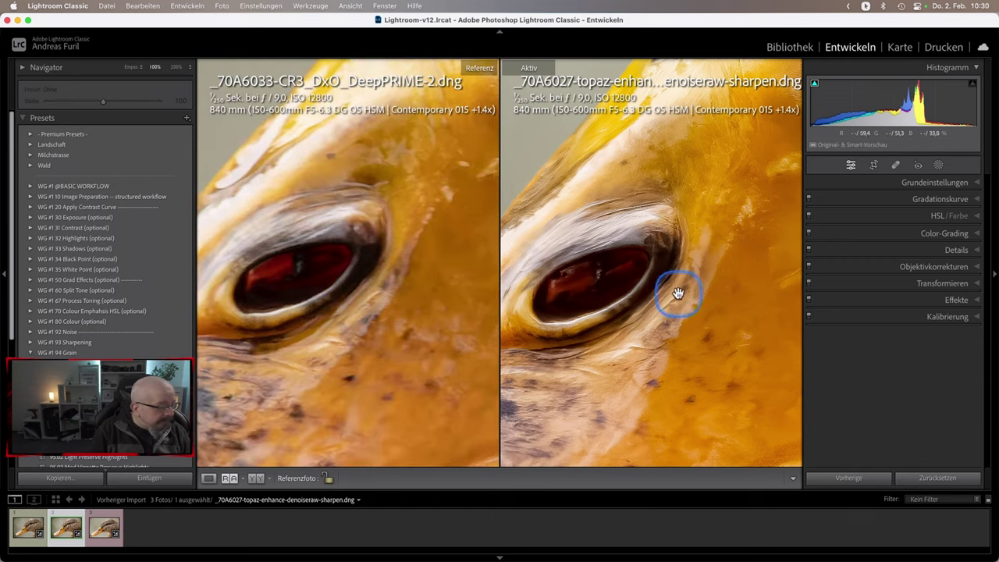
mouse_move(622, 263)
mouse_down()
mouse_move(676, 273)
mouse_move(669, 260)
mouse_up()
drag(330, 221, 390, 281)
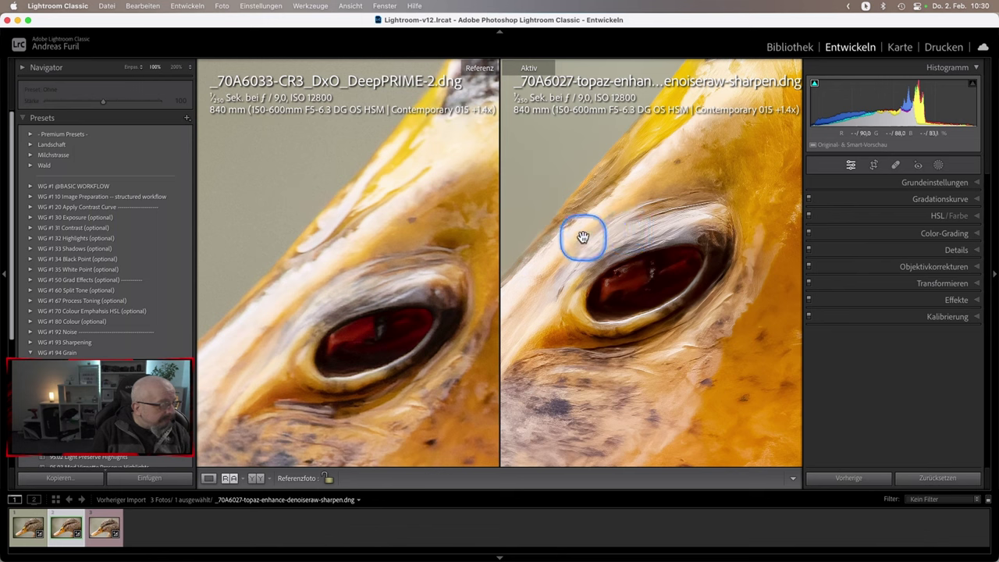
scroll(585, 230, down, 1)
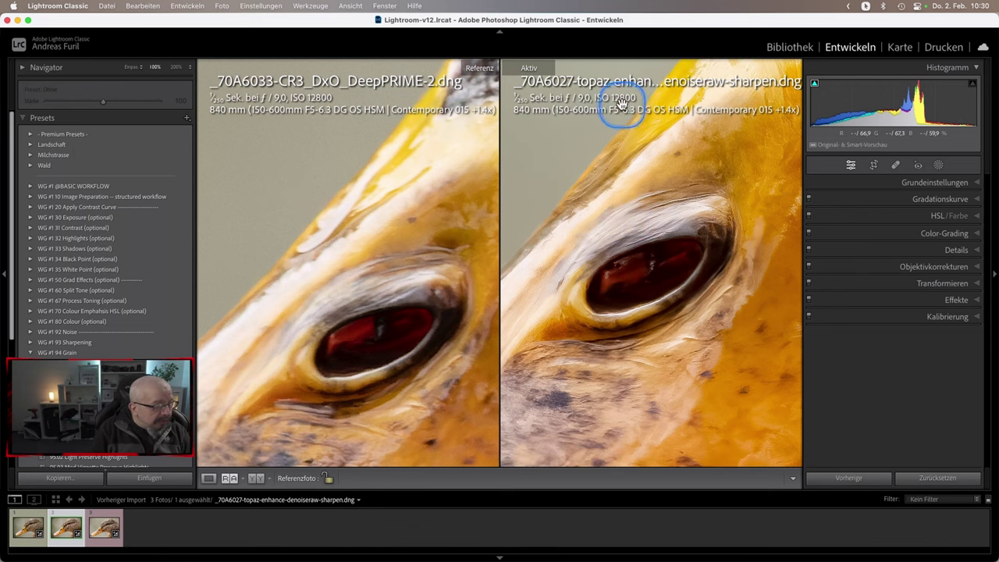
click(585, 228)
click(362, 267)
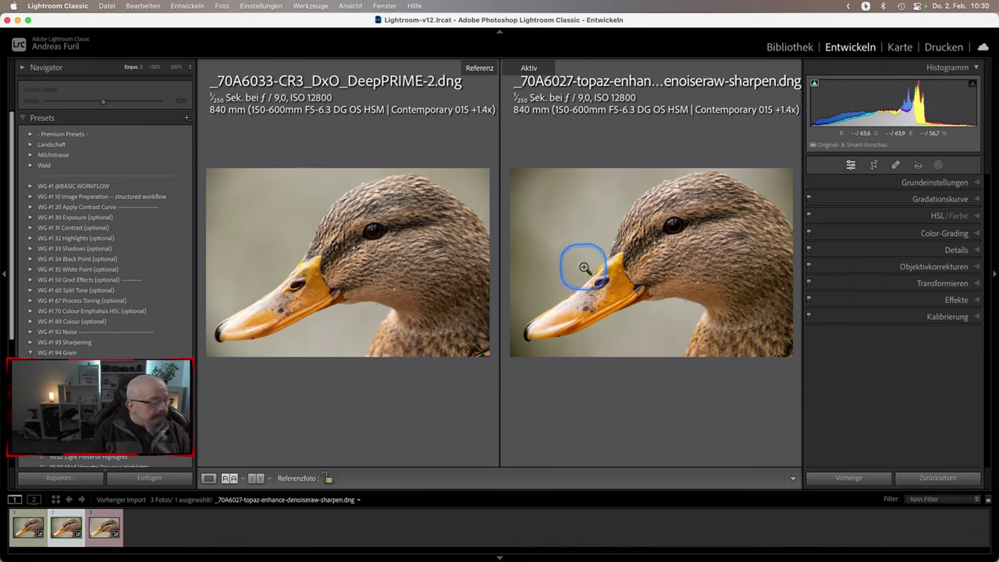
Step: Zoom both to 1:1 on the beak base, then clear the compared photo
mouse_move(364, 268)
mouse_down()
mouse_move(357, 224)
mouse_move(321, 284)
mouse_move(430, 245)
mouse_move(473, 129)
mouse_move(399, 252)
mouse_move(480, 194)
mouse_move(491, 217)
mouse_move(395, 260)
mouse_up()
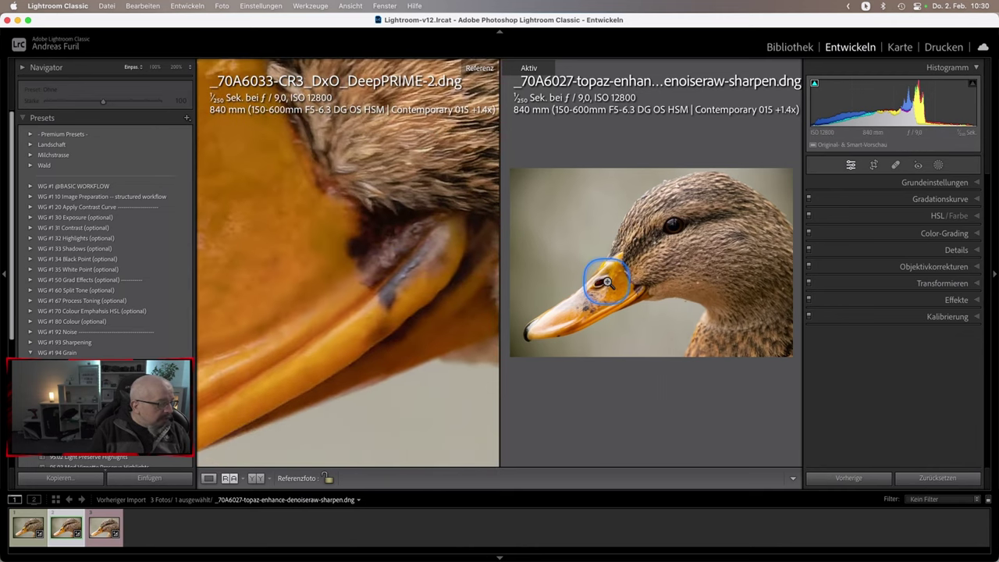
click(632, 289)
mouse_move(611, 304)
mouse_down()
mouse_move(557, 252)
mouse_move(596, 263)
mouse_move(607, 279)
mouse_up()
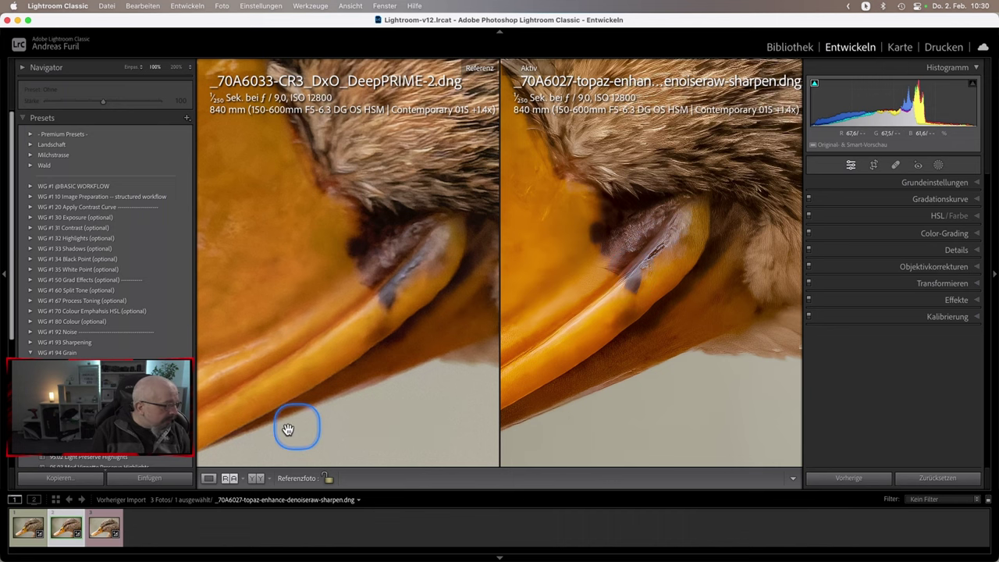
drag(63, 530, 596, 263)
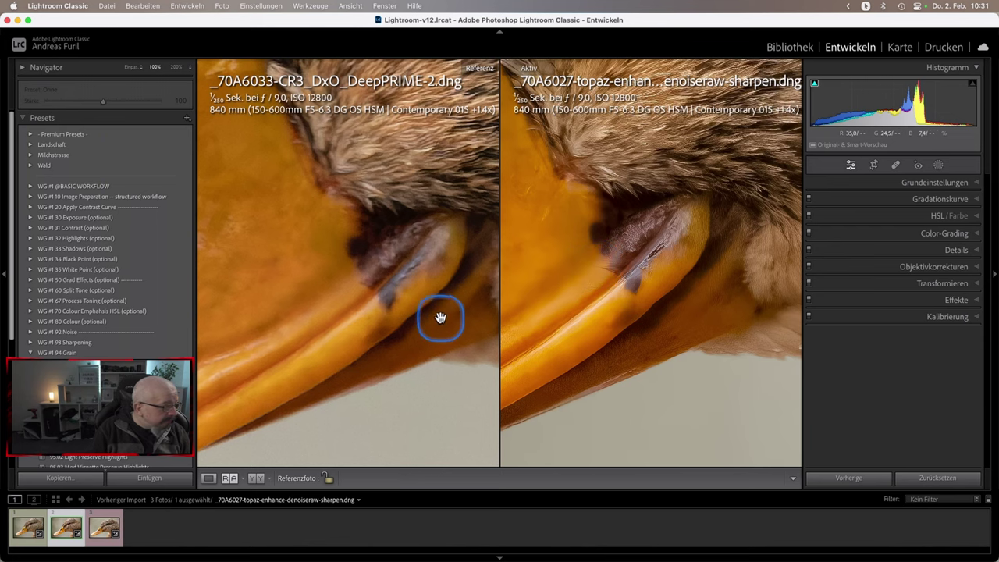
click(212, 524)
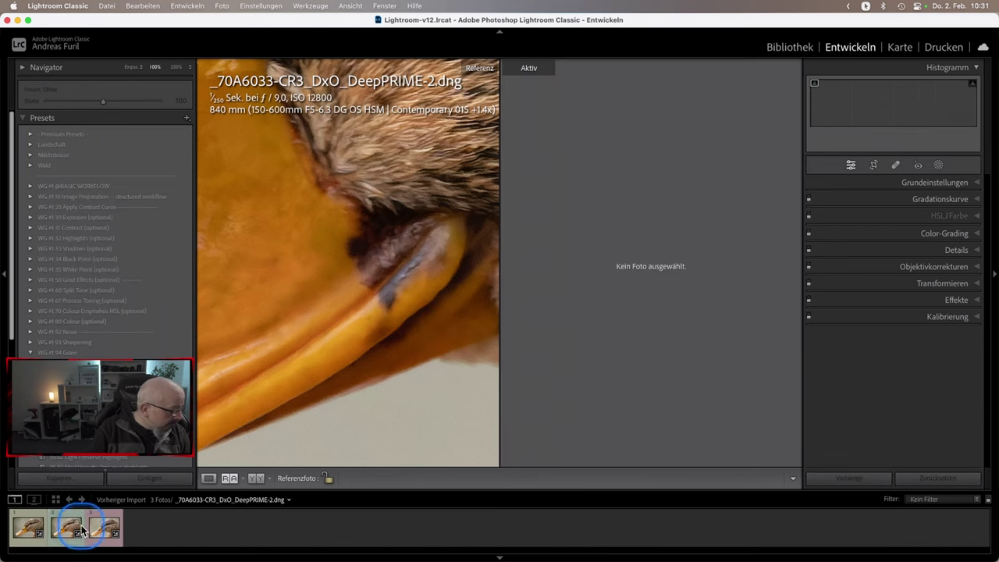
Step: Load the DeNoise AI version into the compared pane and zoom it to 1:1 on the eye
mouse_move(142, 488)
mouse_down()
mouse_move(699, 267)
mouse_move(647, 241)
mouse_move(765, 268)
mouse_move(607, 297)
mouse_move(653, 275)
mouse_move(687, 318)
mouse_up()
mouse_move(428, 310)
mouse_down()
mouse_move(418, 346)
mouse_move(453, 340)
mouse_up()
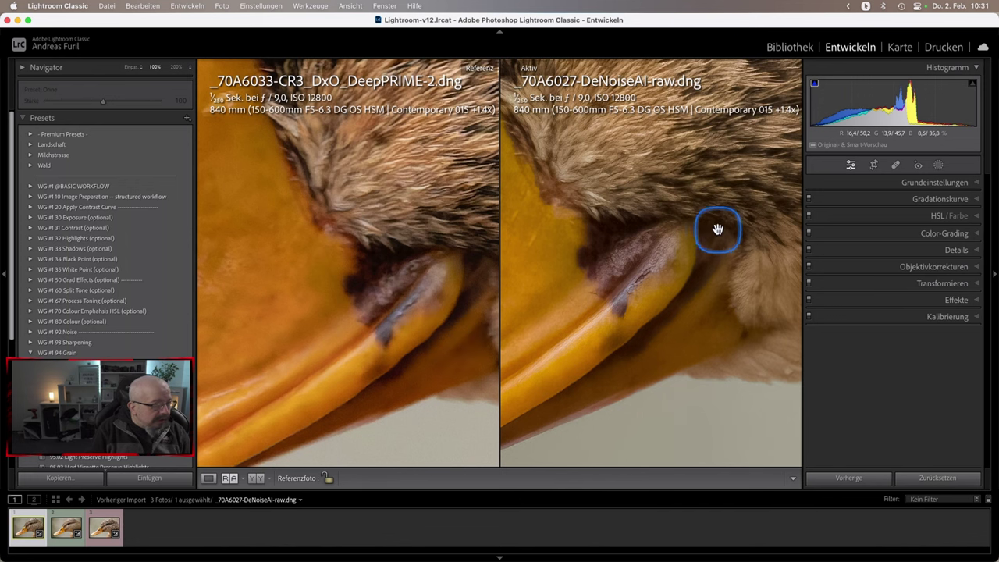
mouse_move(694, 201)
mouse_down()
mouse_move(629, 359)
mouse_move(651, 273)
mouse_up()
click(674, 179)
mouse_move(673, 225)
mouse_down()
mouse_move(665, 223)
mouse_move(654, 267)
mouse_up()
Step: Align a DxO eye close-up with the DeNoise AI one, then zoom DxO out to the whole duck
click(430, 217)
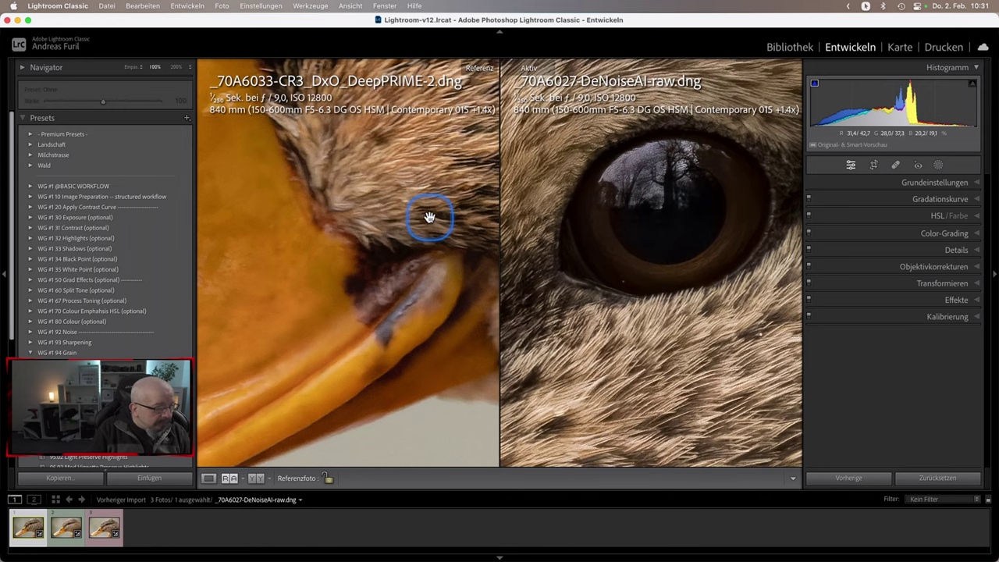
click(351, 210)
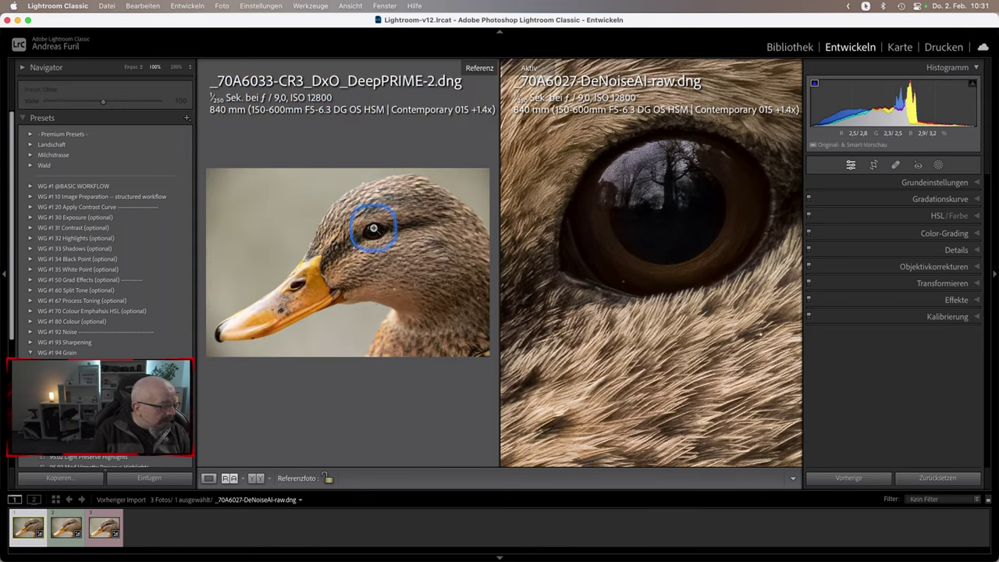
click(373, 228)
drag(373, 228, 398, 271)
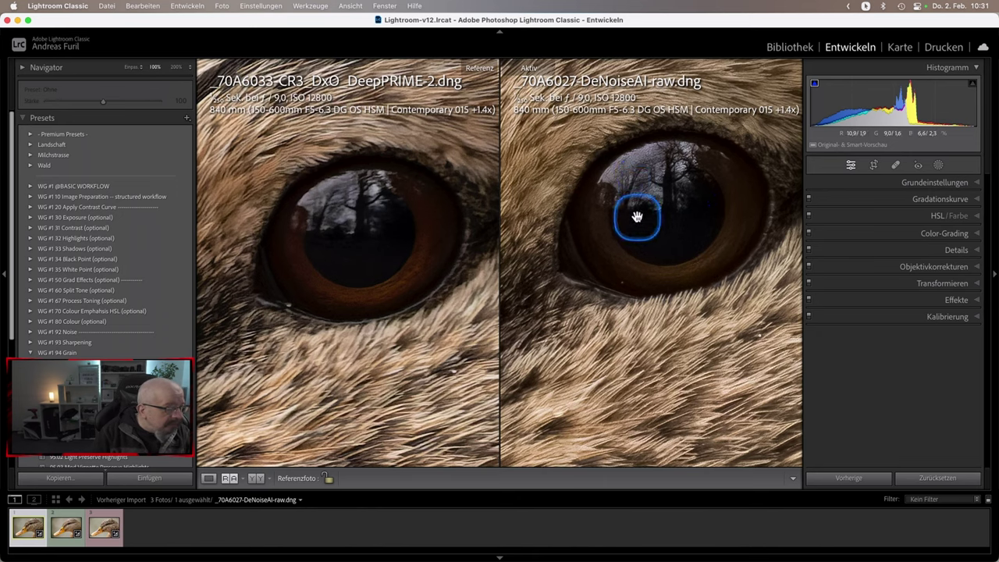
click(378, 242)
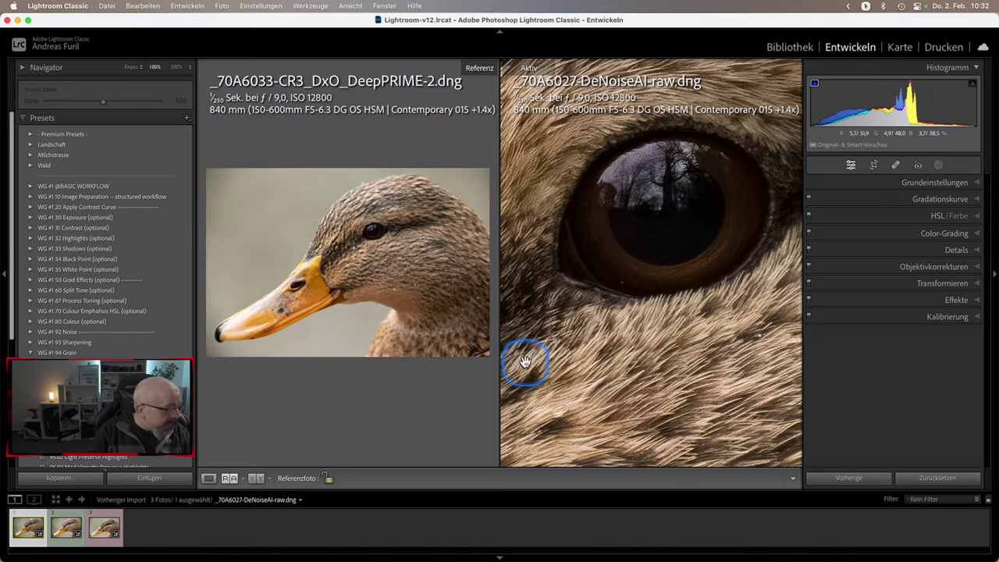
Step: Show a single image in Loupe view and select the DxO DeepPRIME-2 version, zoomed out
click(209, 478)
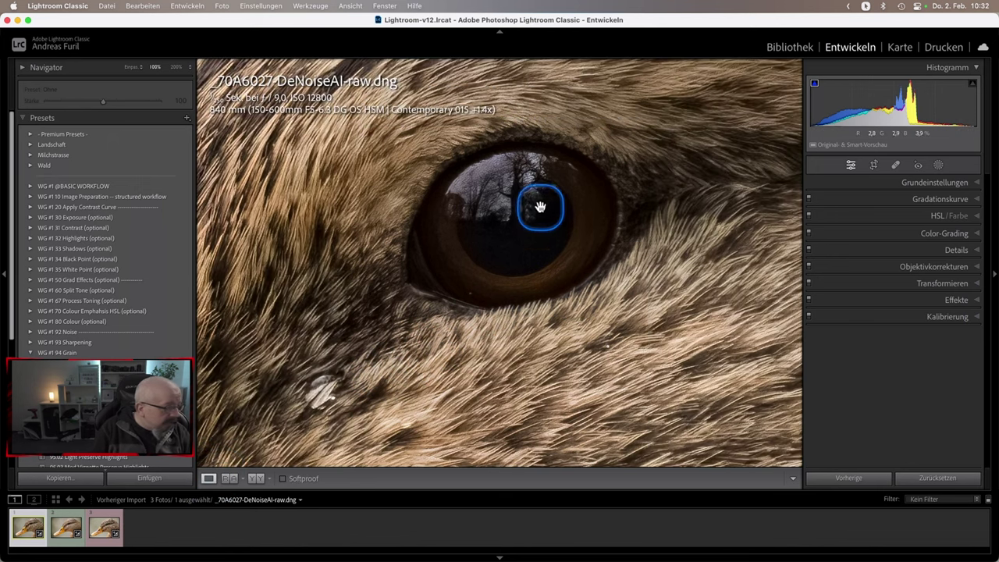
drag(508, 242, 527, 271)
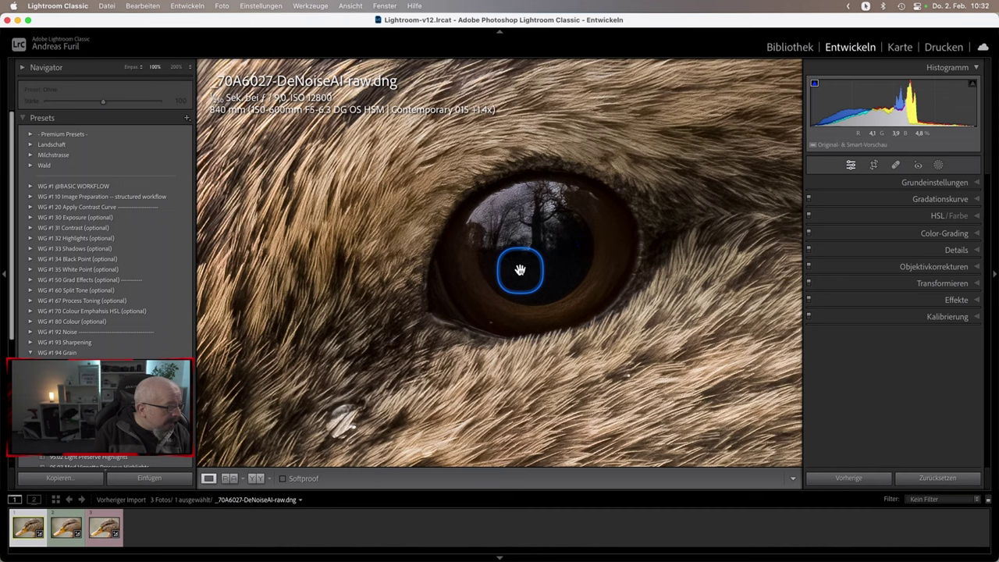
click(74, 530)
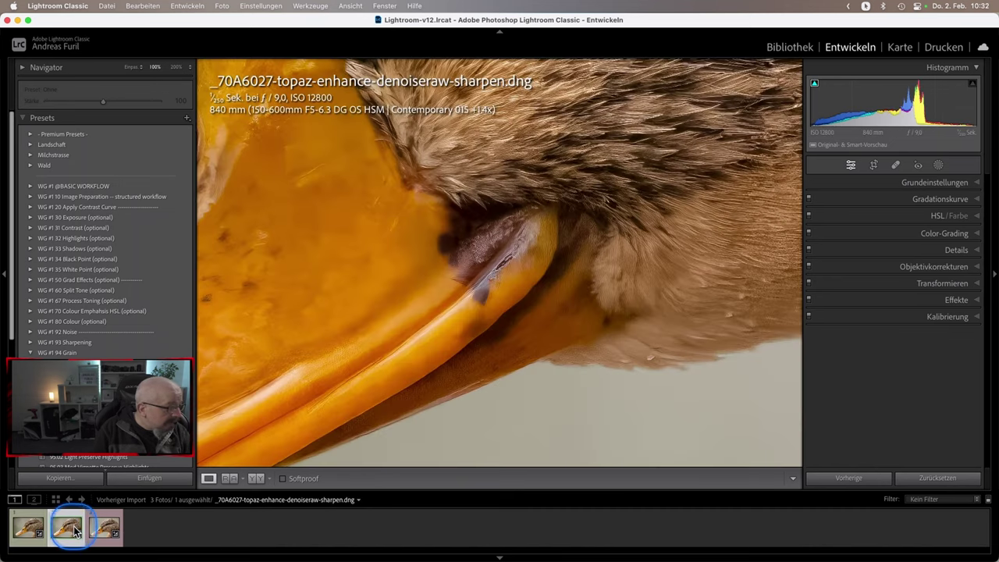
click(104, 530)
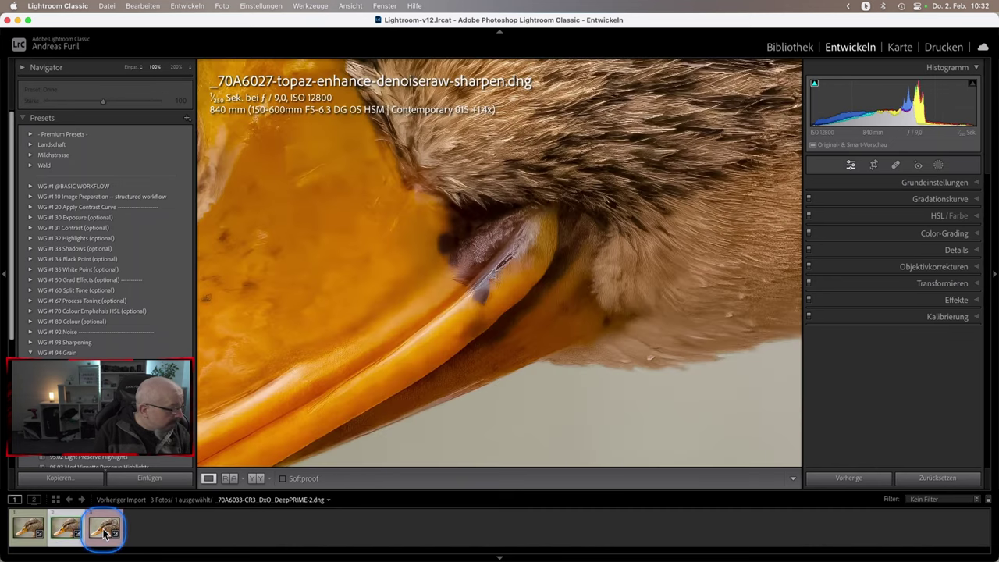
click(544, 252)
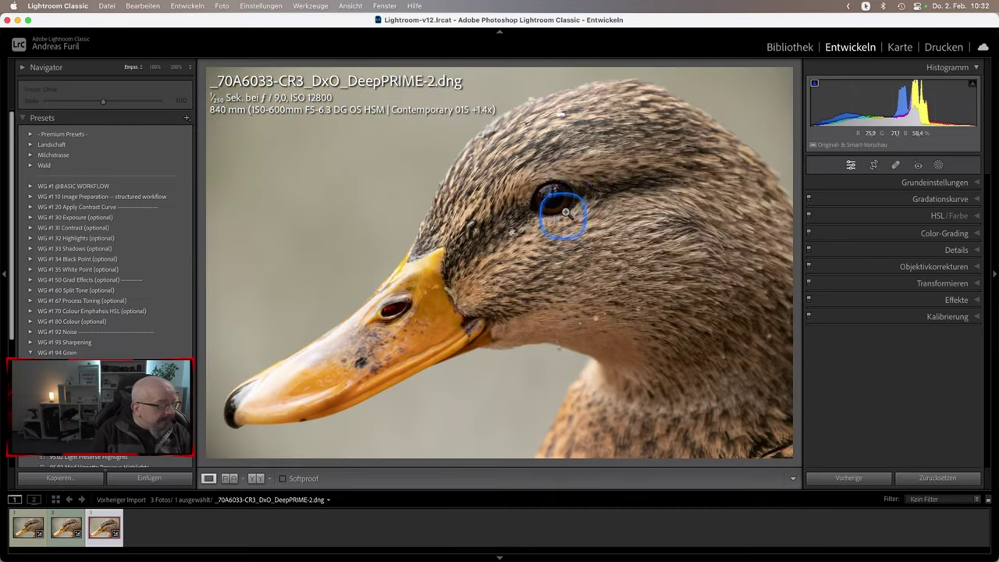
Step: Raise the sharpening amount to 80 and check the eye at full size
click(935, 253)
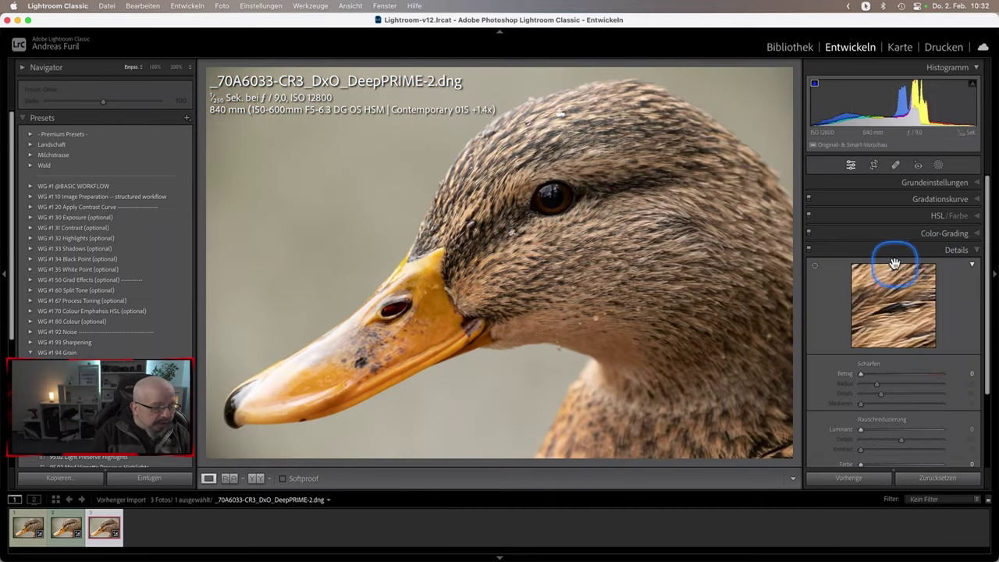
drag(862, 375, 929, 381)
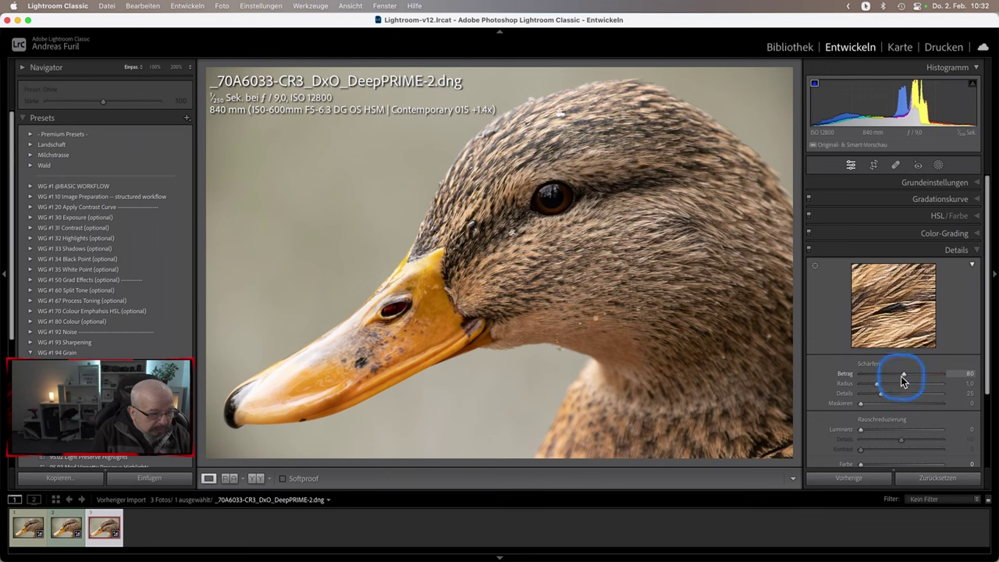
click(558, 192)
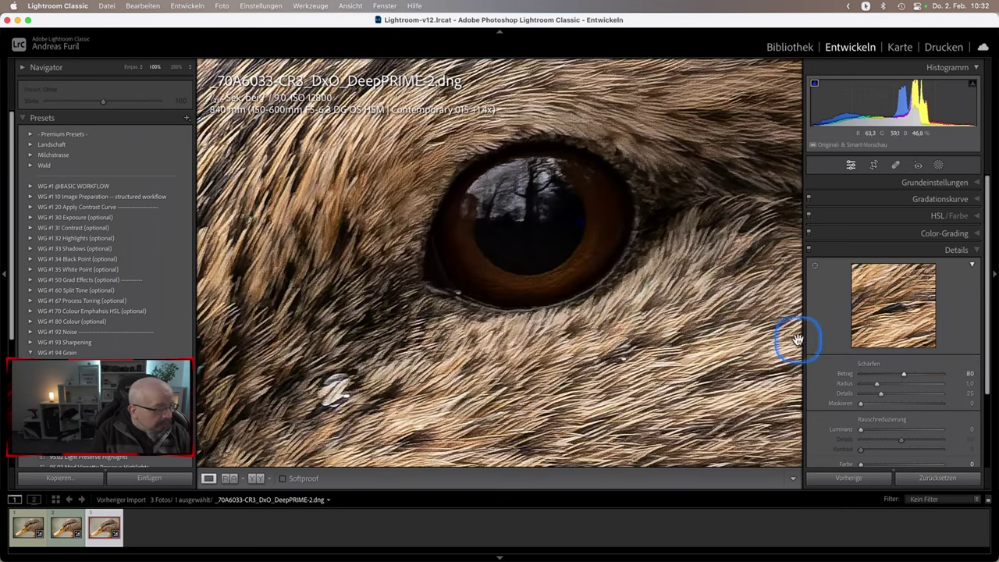
drag(624, 316, 630, 327)
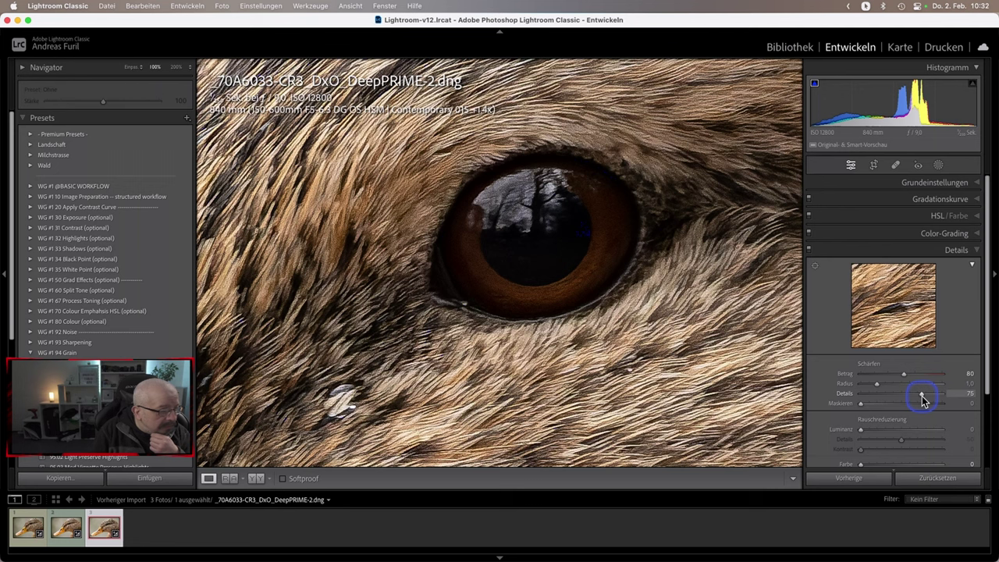
click(627, 301)
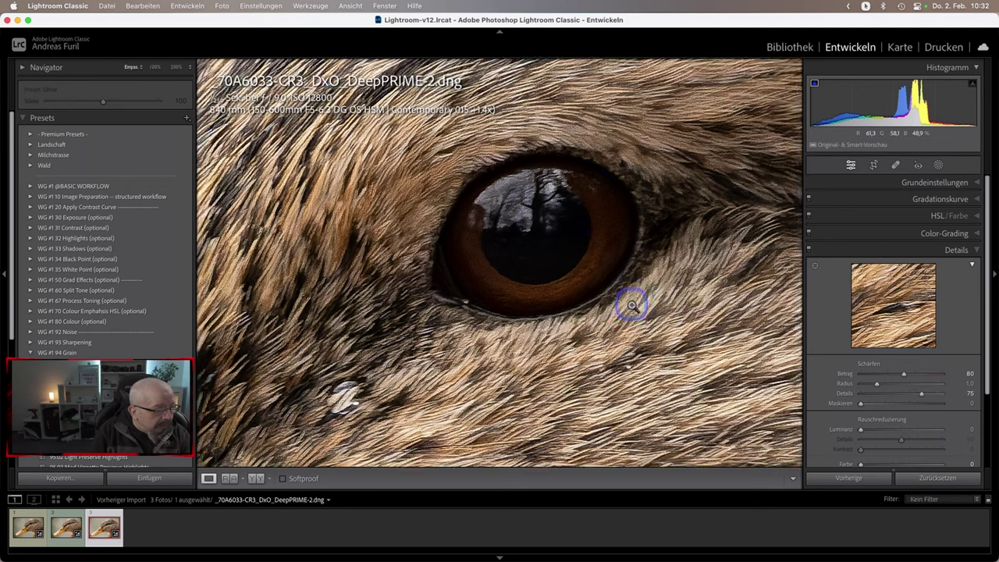
Step: Raise sharpening masking with the Alt mask preview, then check the eye at full size
key(alt)
drag(861, 406, 908, 410)
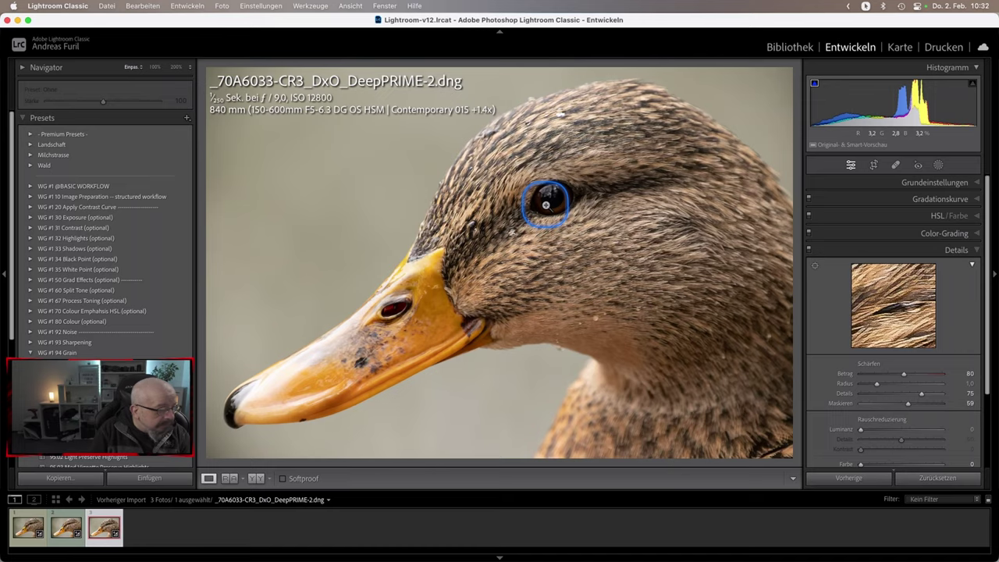
click(552, 205)
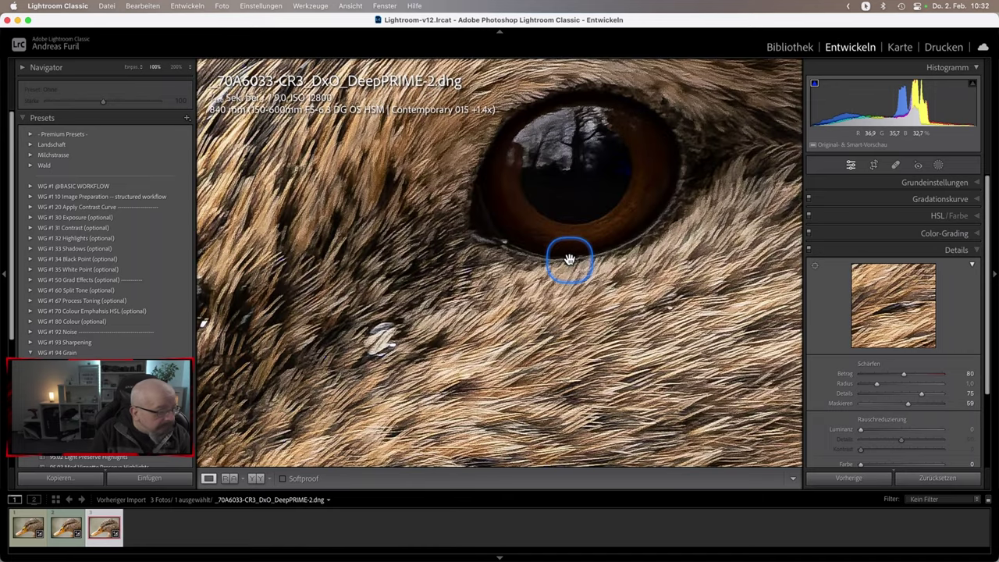
click(570, 259)
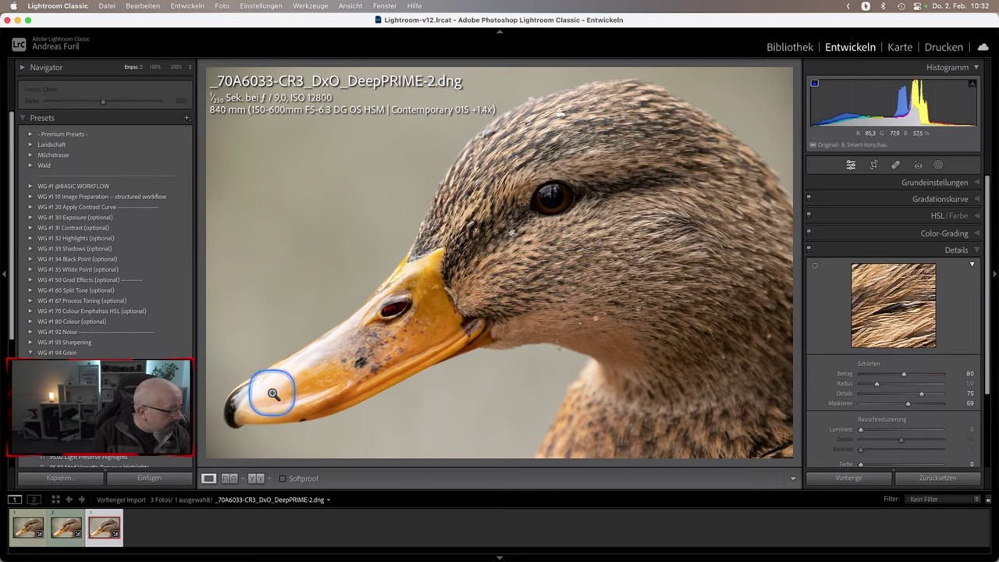
Step: Switch to R|A Reference view with the DeNoise AI version as the active image
click(229, 478)
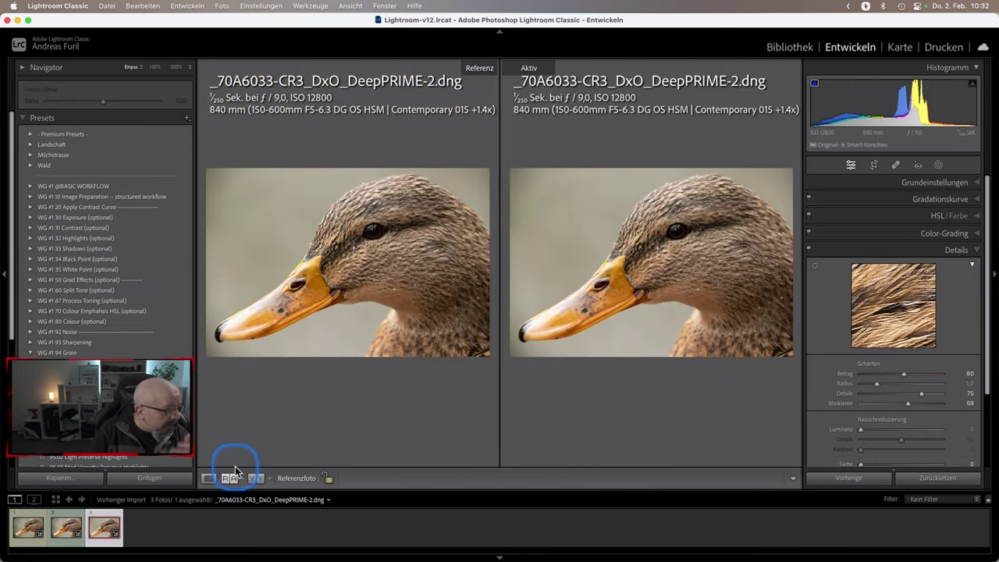
click(67, 529)
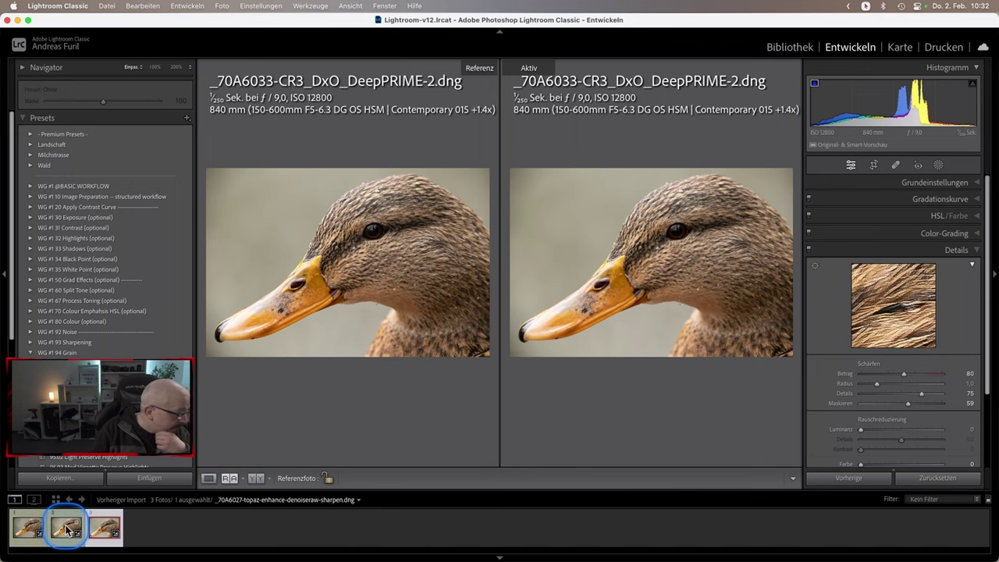
click(31, 529)
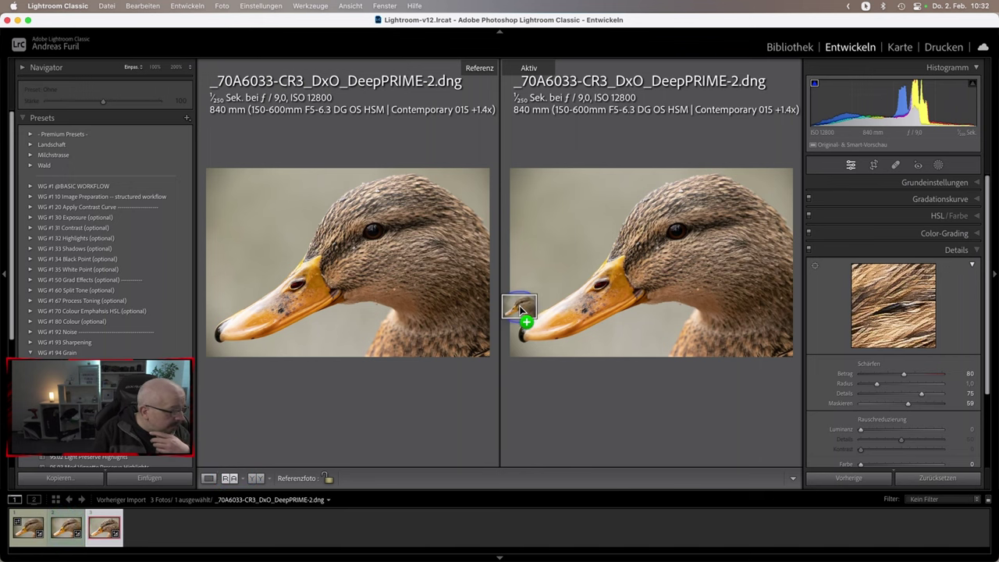
drag(32, 530, 537, 293)
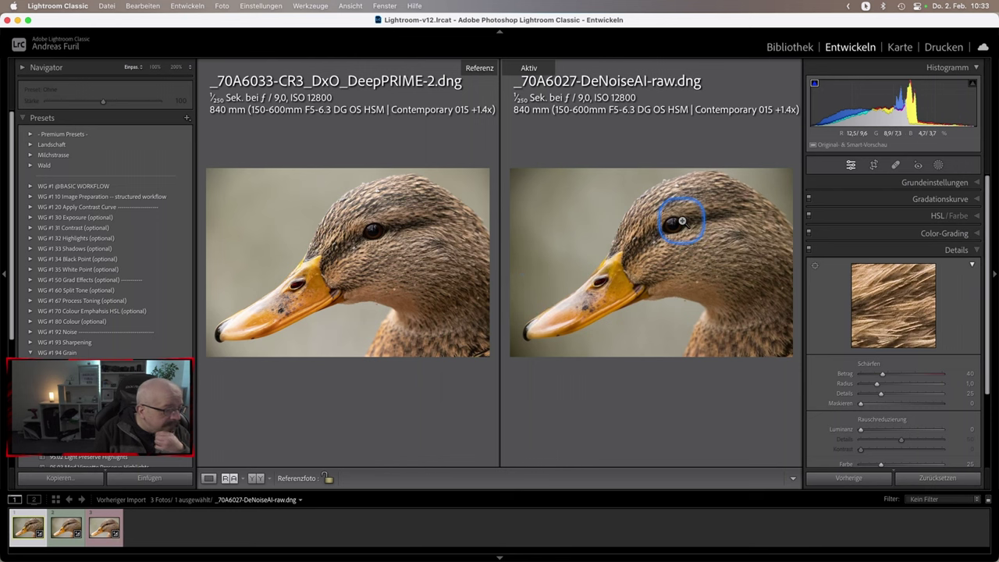
Step: Zoom both images to full size on the eye and line them up
click(674, 225)
click(367, 229)
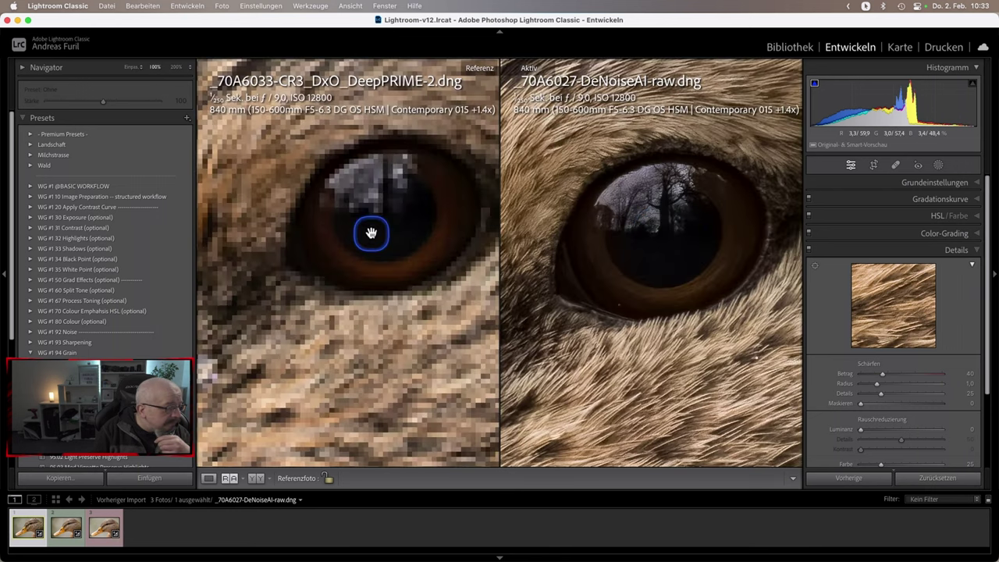
drag(385, 295, 368, 305)
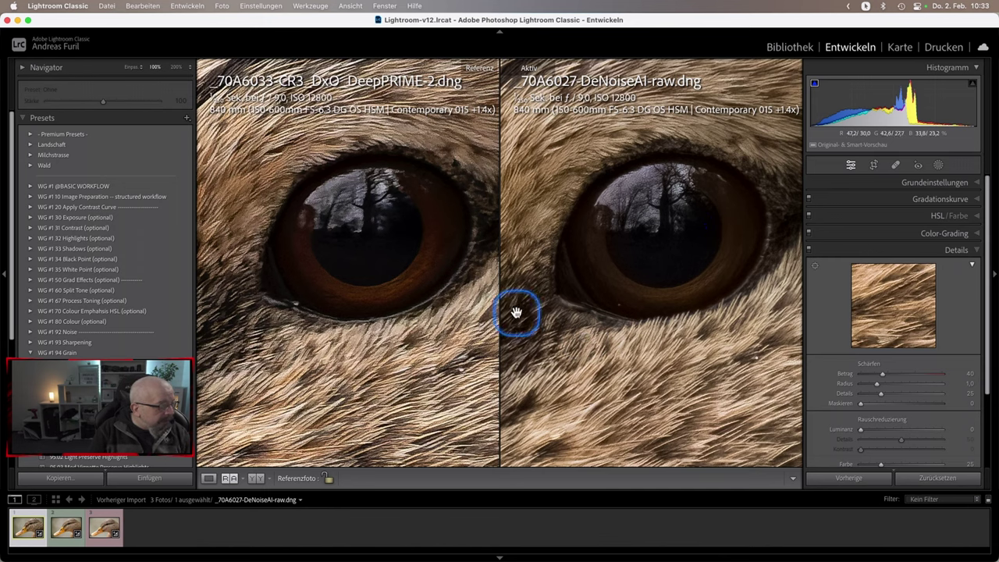
Step: Compare the nostril at full size in both versions, then zoom both back to the whole duck
click(569, 282)
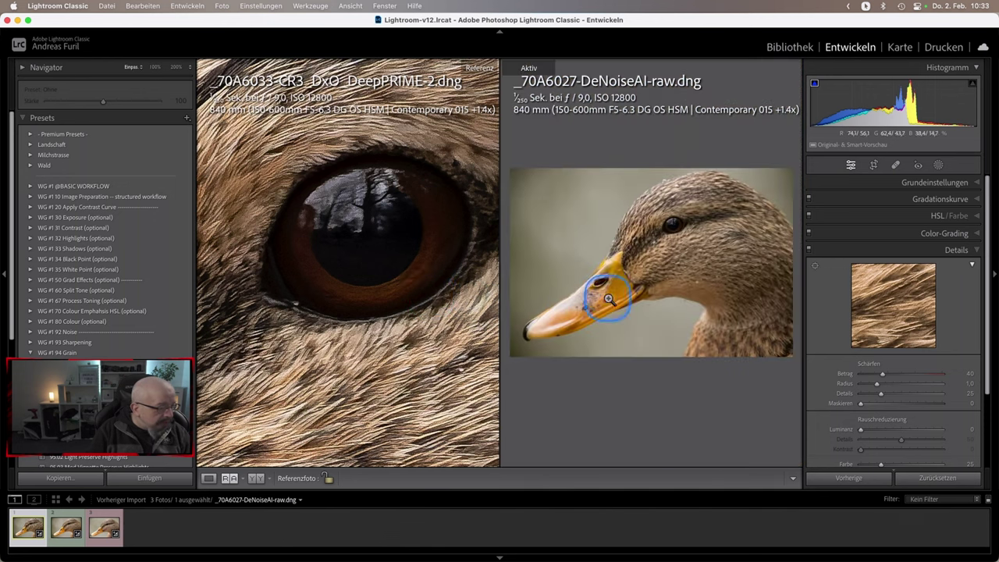
click(597, 281)
click(395, 261)
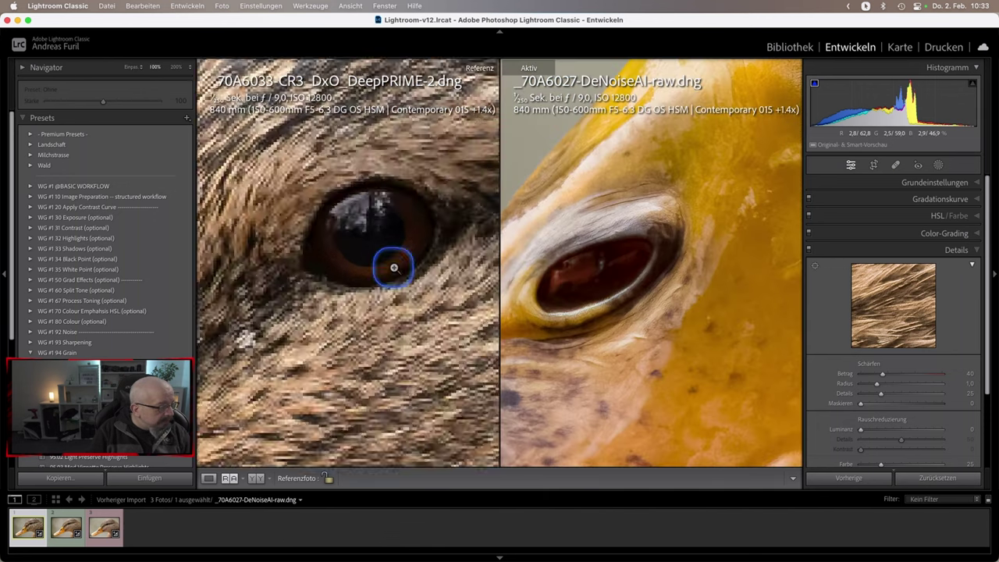
mouse_move(297, 285)
mouse_down()
mouse_move(313, 289)
mouse_move(341, 335)
mouse_move(375, 322)
mouse_up()
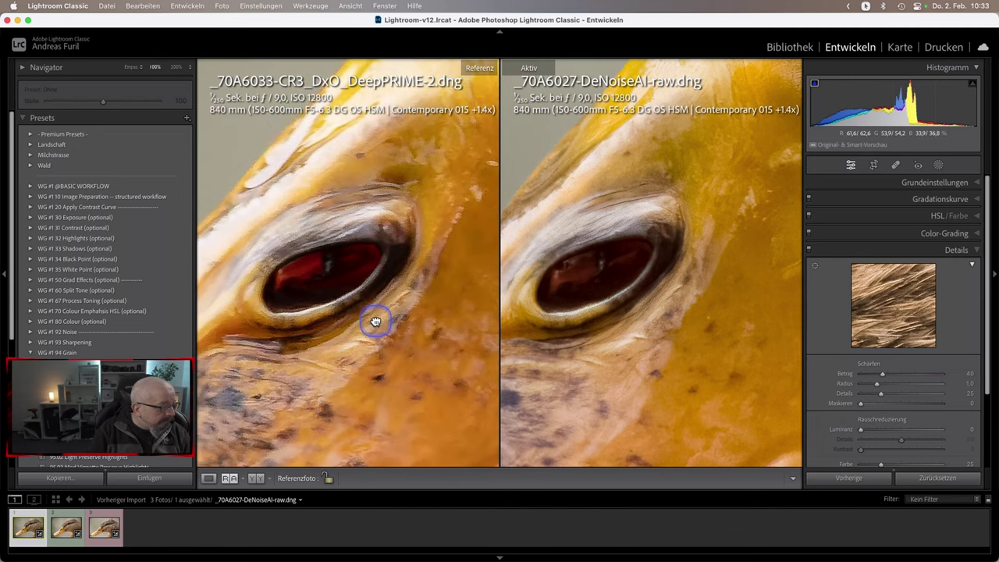
drag(557, 352, 573, 352)
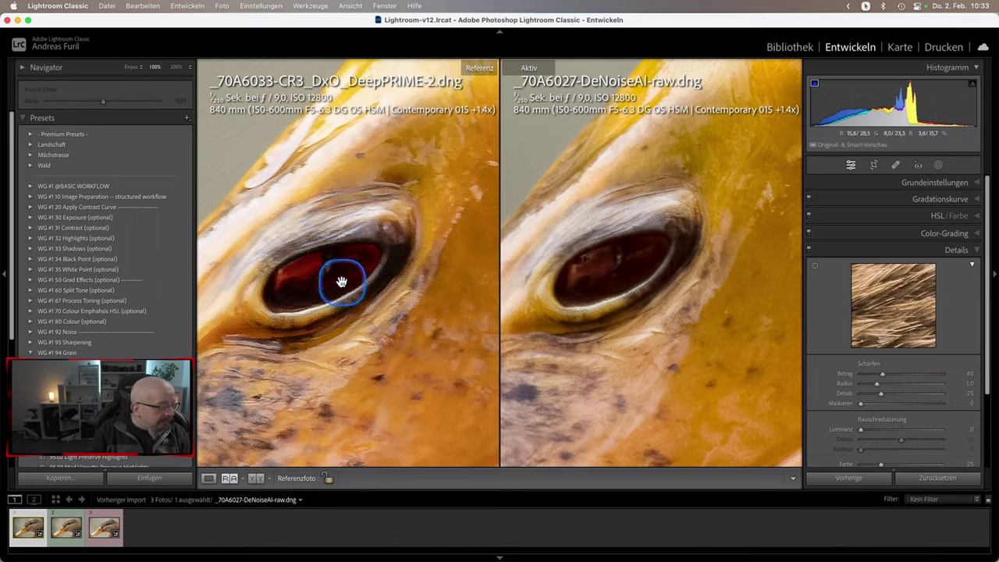
click(592, 322)
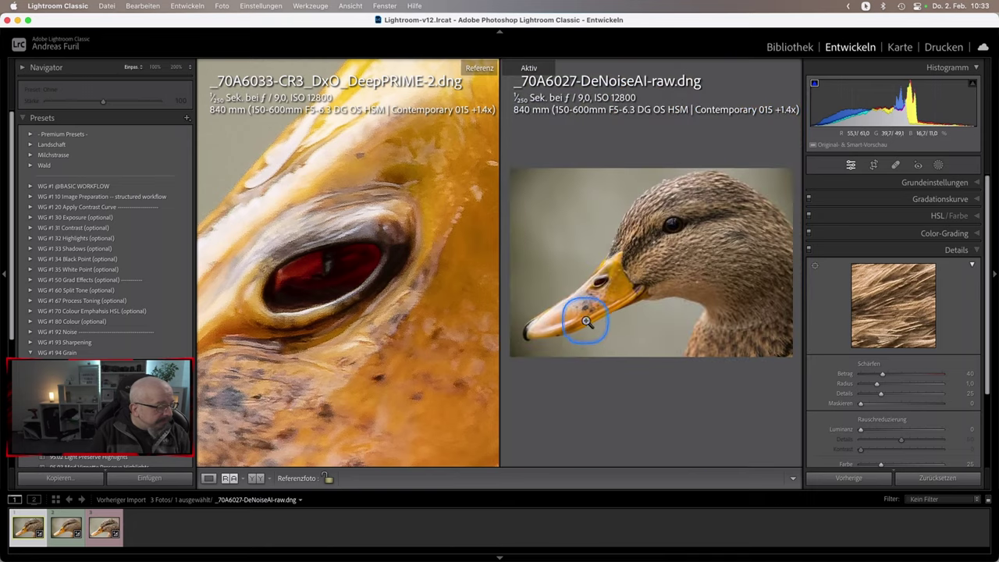
click(380, 288)
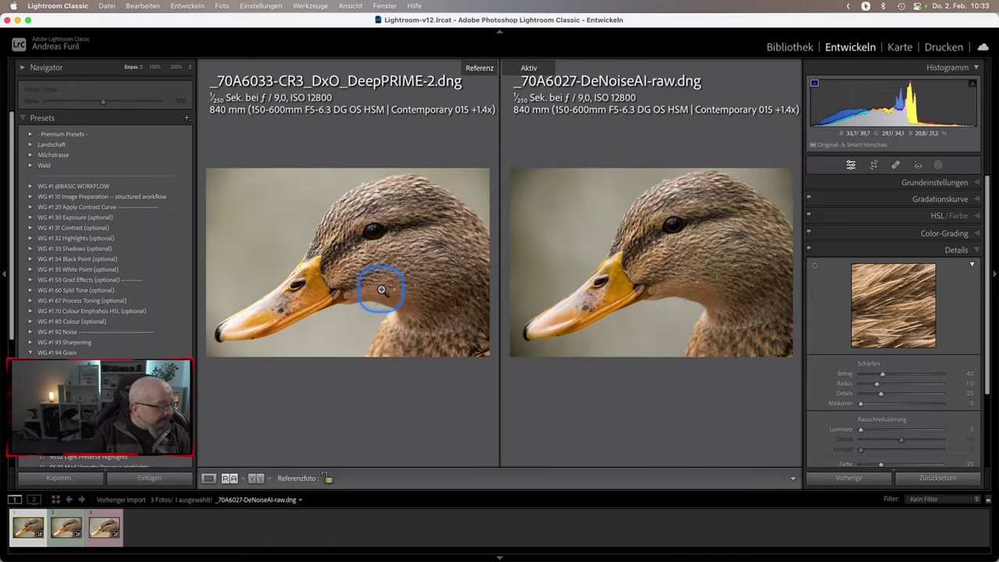